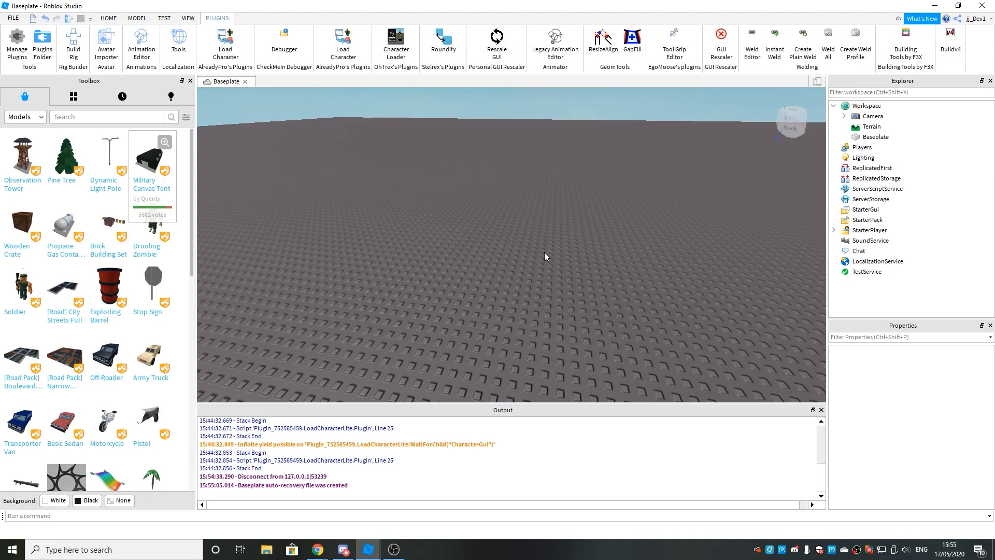
pyautogui.moveTo(540, 268); pyautogui.dragTo(540, 268, button='right')
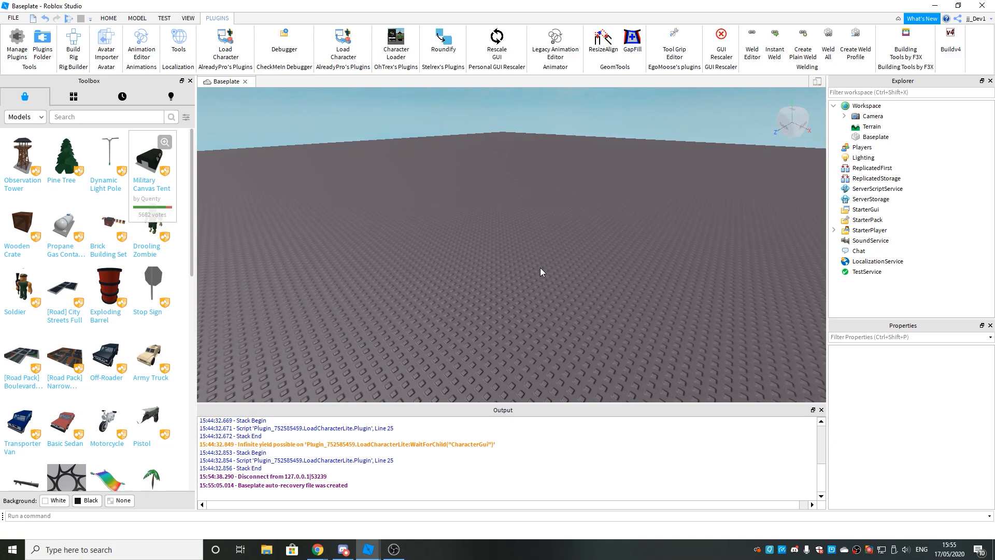
pyautogui.moveTo(540, 268); pyautogui.dragTo(540, 268, button='right')
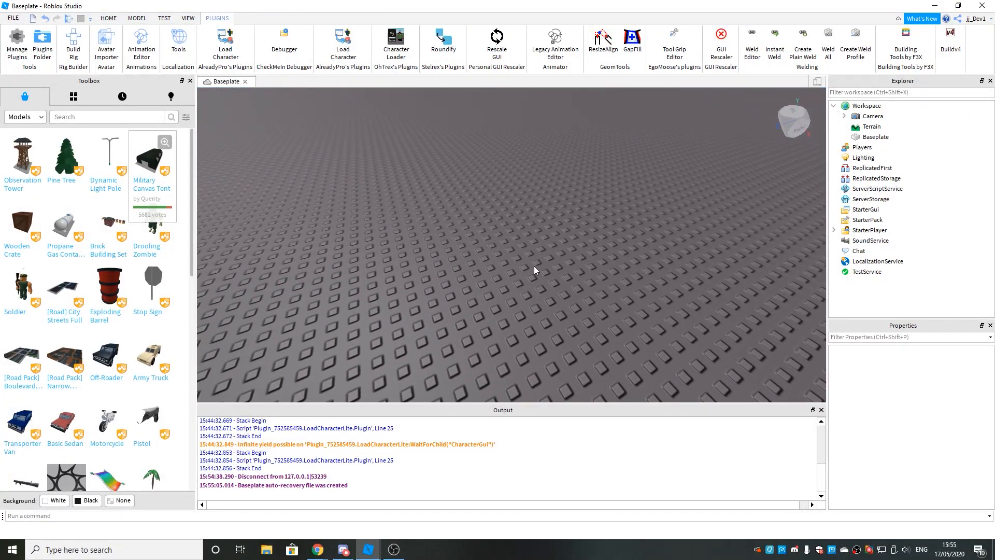
pyautogui.click(141, 18)
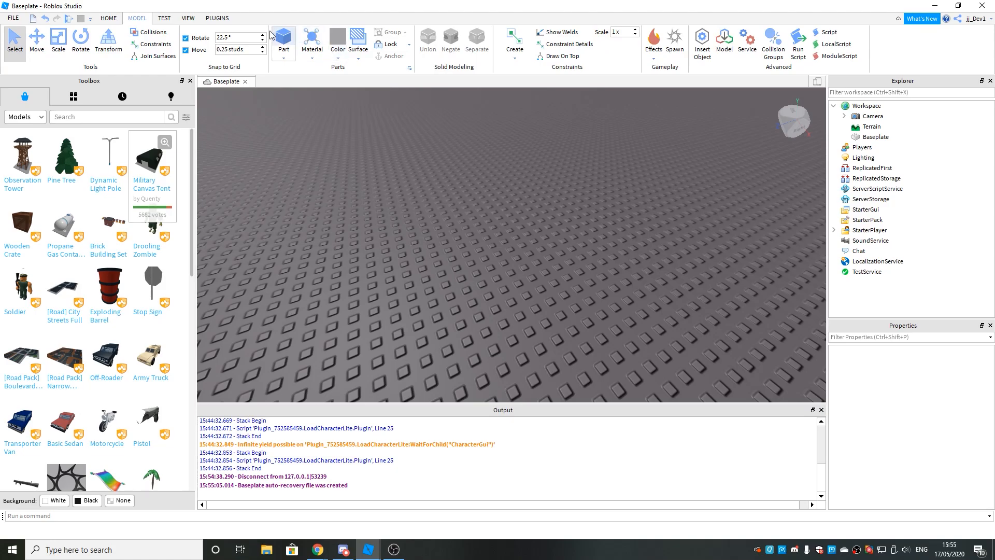
pyautogui.click(284, 41)
pyautogui.moveTo(505, 245); pyautogui.dragTo(472, 283)
pyautogui.press('w')
pyautogui.moveTo(548, 250); pyautogui.dragTo(549, 250, button='right')
pyautogui.press('d')
pyautogui.click(56, 41)
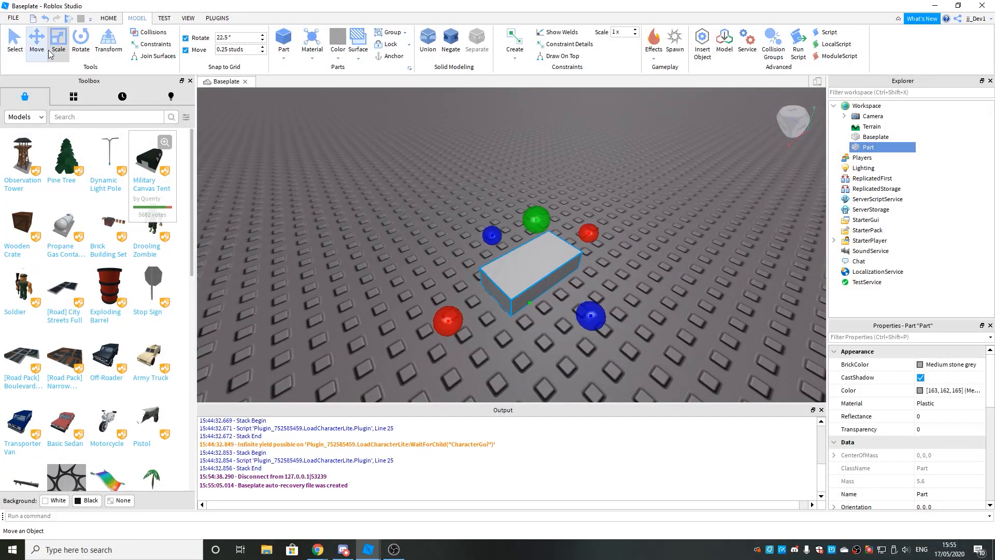
pyautogui.press('Delete')
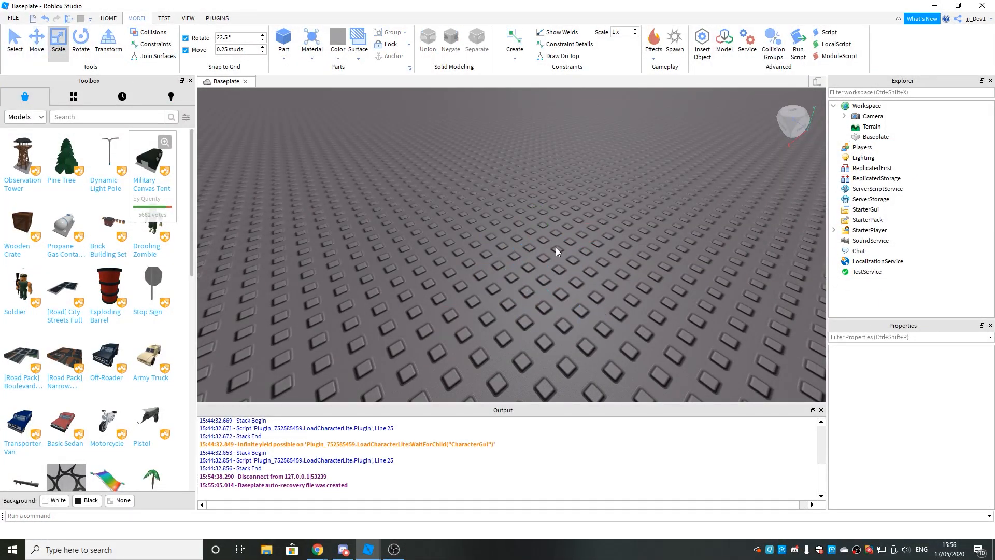
# Step: Insert a cylinder part on the baseplate and rotate it to stand upright
pyautogui.click(285, 57)
pyautogui.click(303, 104)
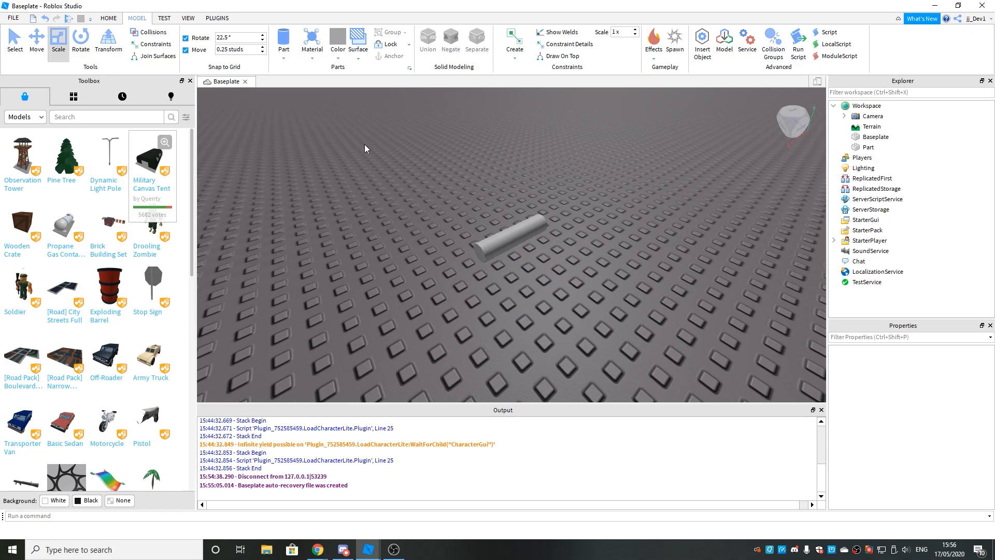
pyautogui.click(523, 231)
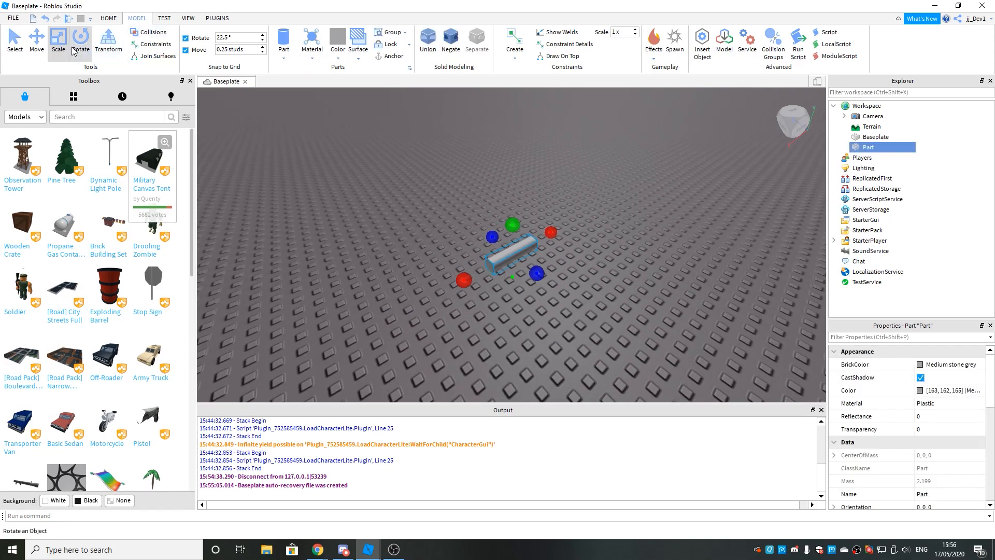
pyautogui.click(81, 39)
pyautogui.moveTo(503, 205); pyautogui.dragTo(533, 244)
pyautogui.moveTo(533, 244); pyautogui.dragTo(585, 240, button='right')
# Step: Scale the upright cylinder down along its height from its upper end
pyautogui.click(37, 39)
pyautogui.click(58, 40)
pyautogui.moveTo(449, 157); pyautogui.dragTo(466, 207)
pyautogui.moveTo(496, 237); pyautogui.dragTo(495, 237, button='right')
pyautogui.click(305, 171)
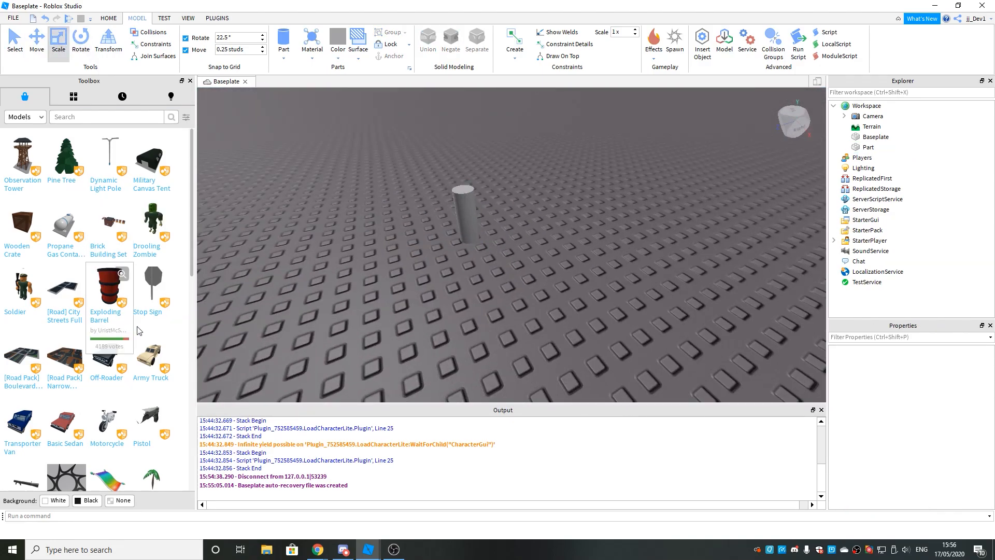
# Step: Insert the Soldier model from the toolbox beside the cylinder as a size reference
pyautogui.moveTo(24, 295); pyautogui.dragTo(557, 234)
pyautogui.scroll(2, 553, 233)
pyautogui.moveTo(552, 234); pyautogui.dragTo(552, 232, button='right')
pyautogui.press('w')
pyautogui.press('a')
pyautogui.moveTo(495, 233); pyautogui.dragTo(605, 179)
pyautogui.moveTo(604, 179); pyautogui.dragTo(604, 180, button='right')
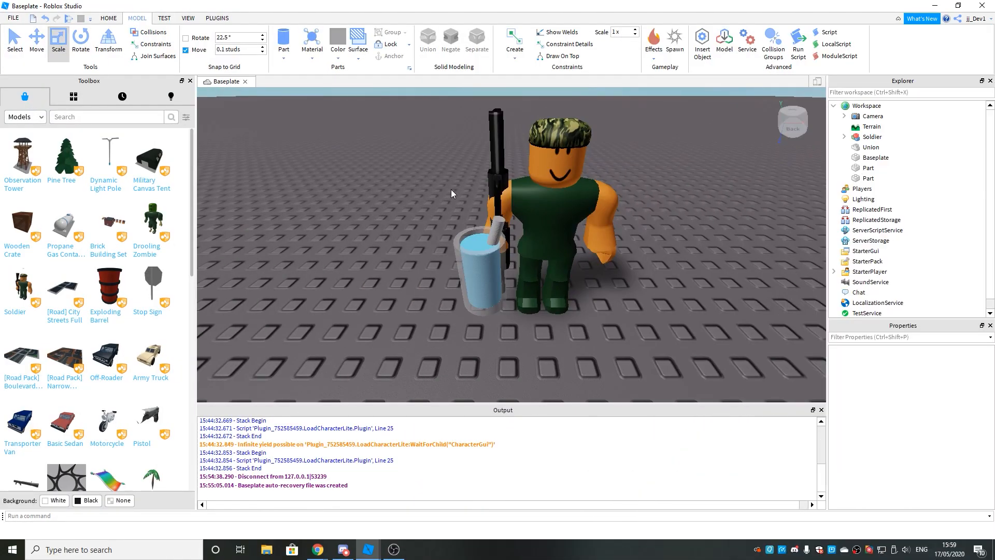
# Step: Rename the Union that forms the glass around the drink as Handle
pyautogui.scroll(-5, 451, 189)
pyautogui.scroll(5, 451, 189)
pyautogui.press('a')
pyautogui.moveTo(450, 189); pyautogui.dragTo(451, 188, button='right')
pyautogui.press('d')
pyautogui.press('a')
pyautogui.click(549, 274)
pyautogui.moveTo(548, 275); pyautogui.dragTo(548, 275, button='right')
pyautogui.press('w')
pyautogui.press('d')
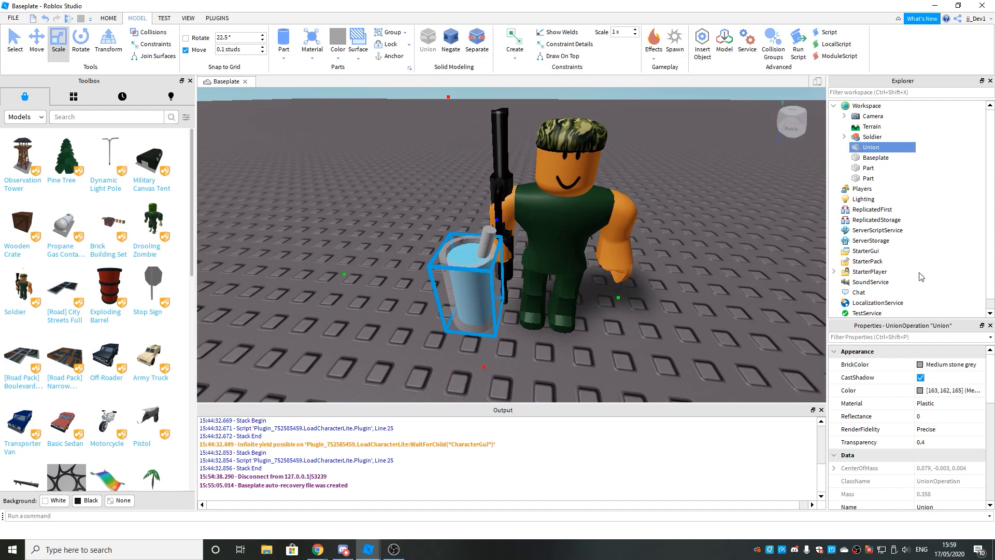
pyautogui.scroll(-4, 948, 440)
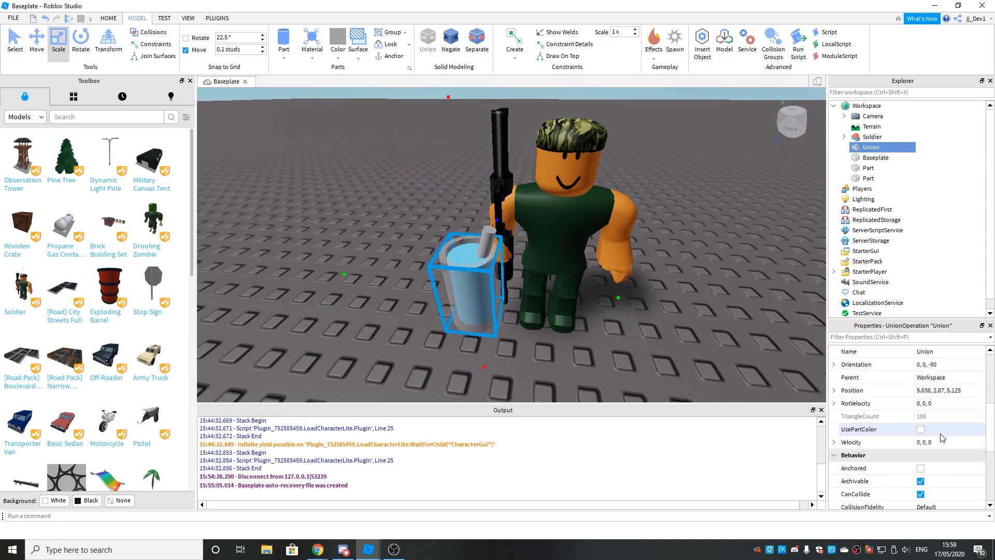
pyautogui.scroll(1, 942, 438)
pyautogui.click(939, 391)
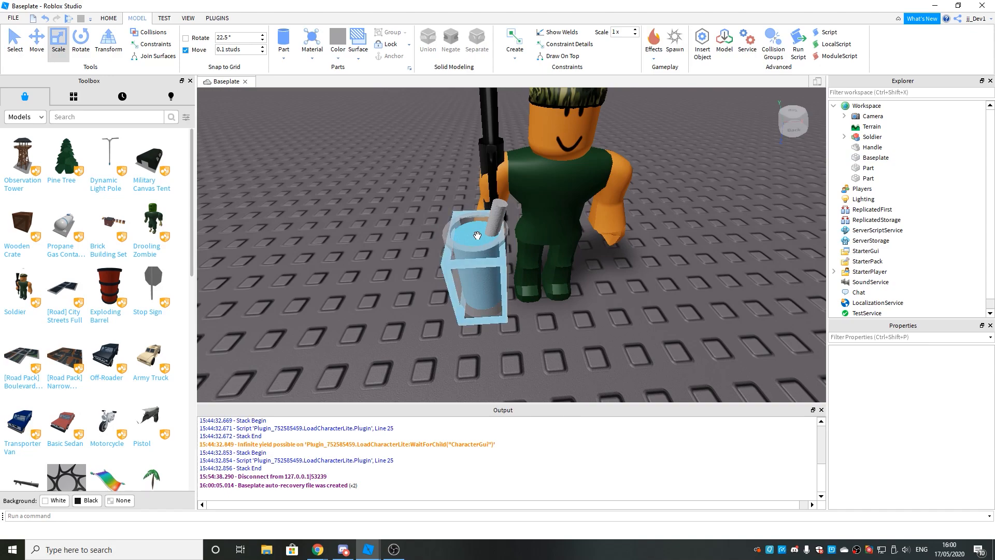
# Step: Set the transparency of the blue liquid part to 0.7 and of the Handle glass to 0.2
pyautogui.click(478, 236)
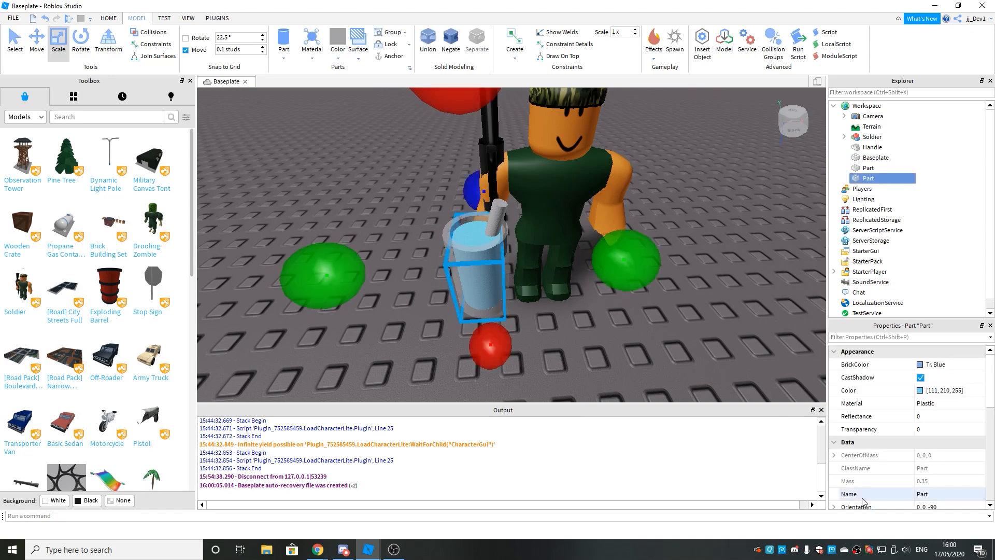
pyautogui.click(954, 432)
pyautogui.moveTo(954, 433); pyautogui.dragTo(977, 430)
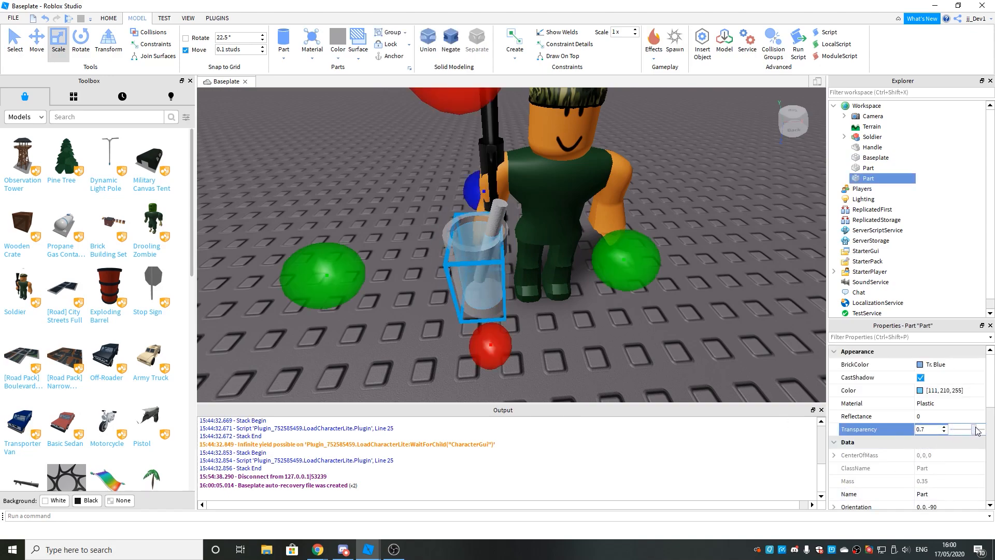
pyautogui.click(502, 269)
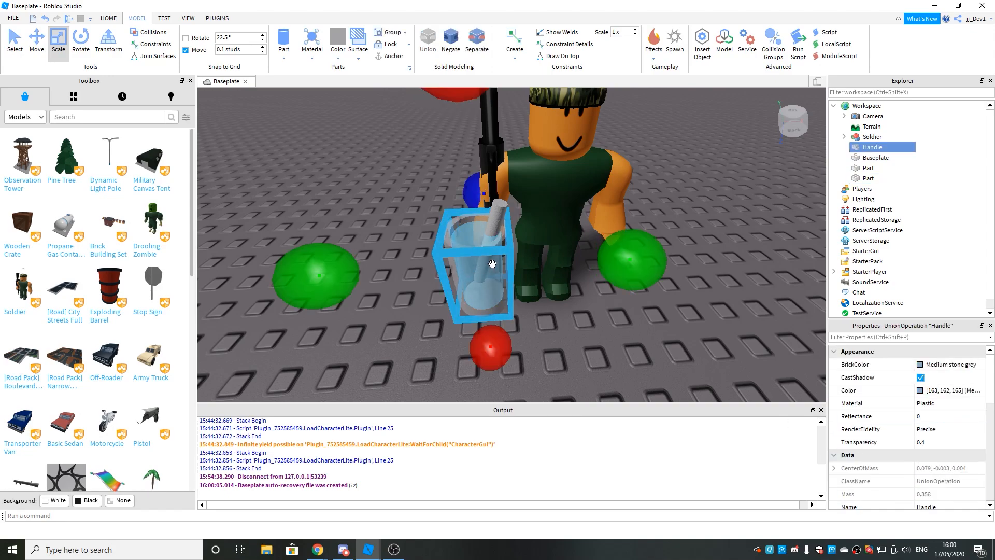
pyautogui.click(953, 444)
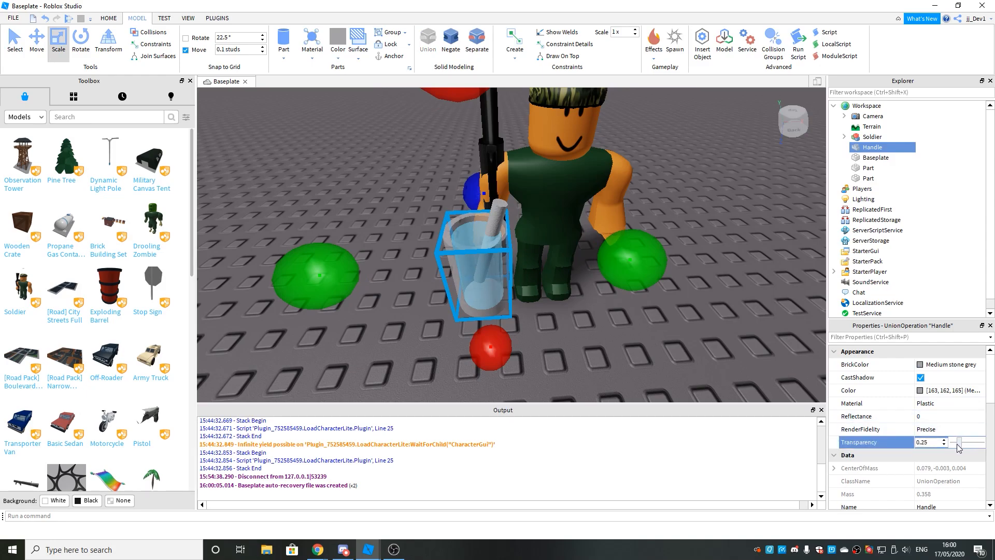
# Step: Change the Handle glass's colour to the light grey 228, 227, 230
pyautogui.click(925, 390)
pyautogui.moveTo(620, 227); pyautogui.dragTo(626, 152)
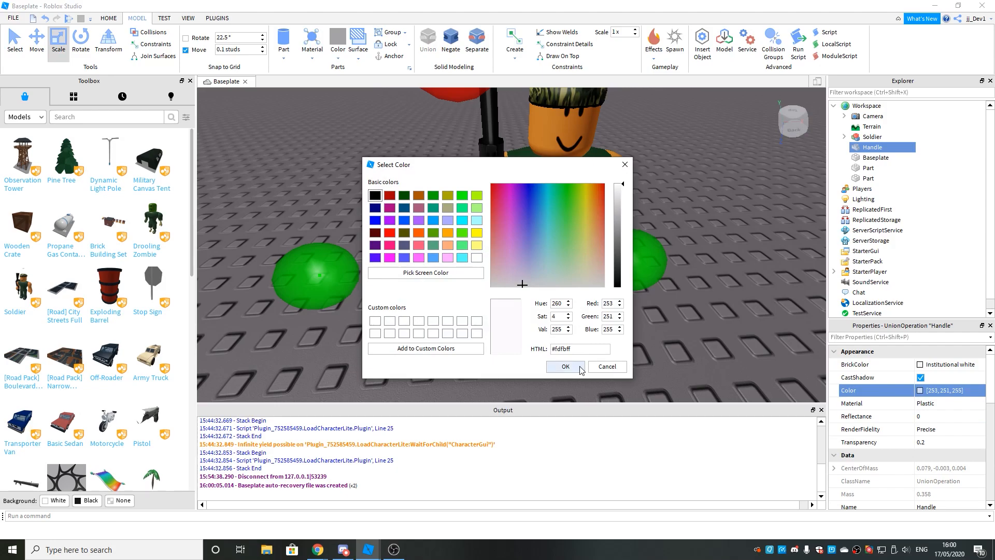
pyautogui.moveTo(621, 214); pyautogui.dragTo(623, 199)
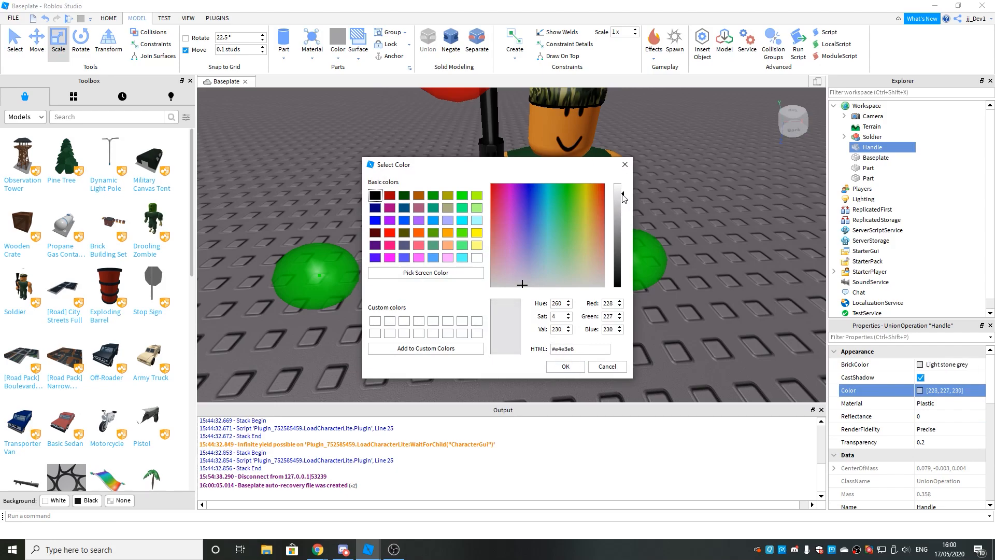
pyautogui.click(572, 365)
pyautogui.click(680, 332)
pyautogui.moveTo(681, 332); pyautogui.dragTo(718, 281, button='right')
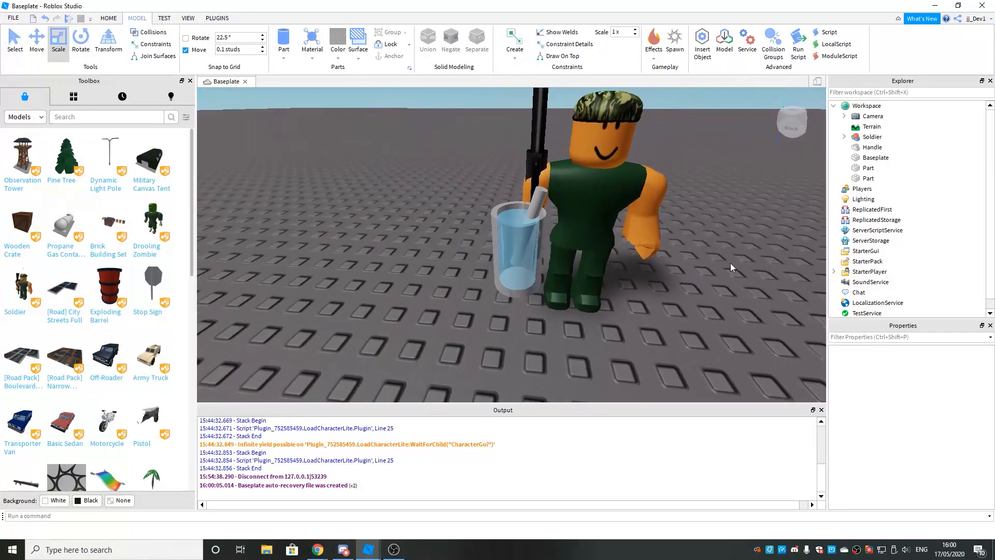
# Step: Move the straw and liquid parts into Handle in the workspace hierarchy
pyautogui.click(871, 148)
pyautogui.click(861, 167)
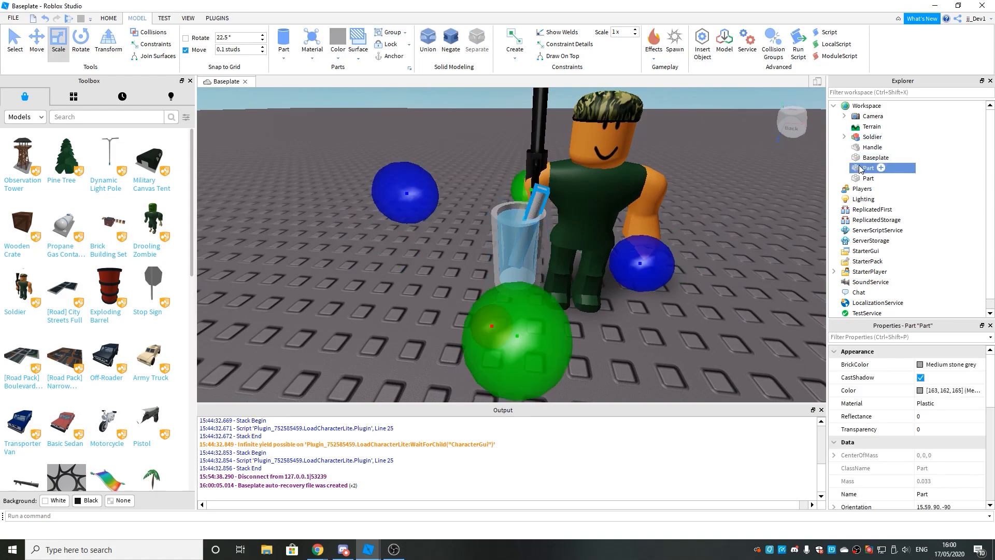
pyautogui.keyDown('ctrl'); pyautogui.click(866, 178); pyautogui.keyUp('ctrl')
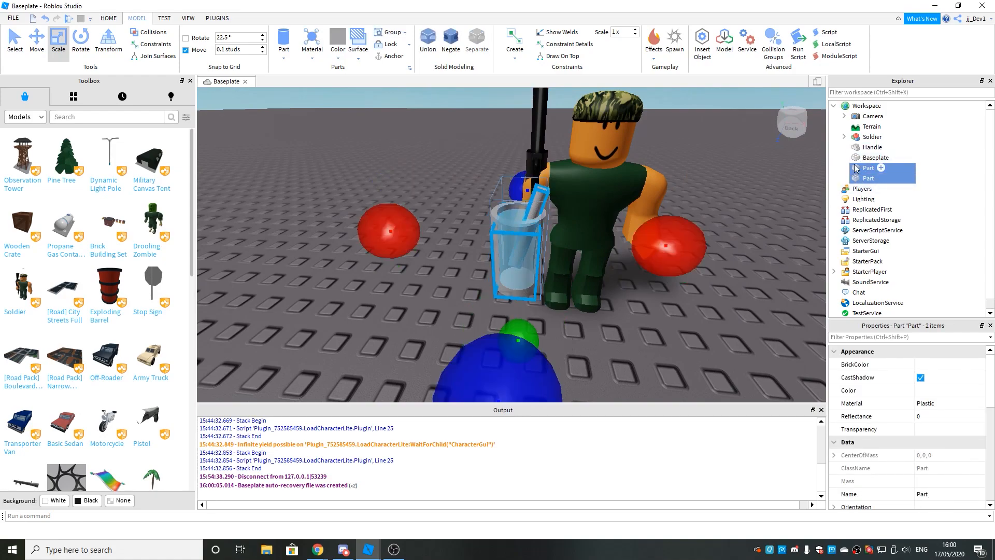
pyautogui.moveTo(859, 168); pyautogui.dragTo(862, 147)
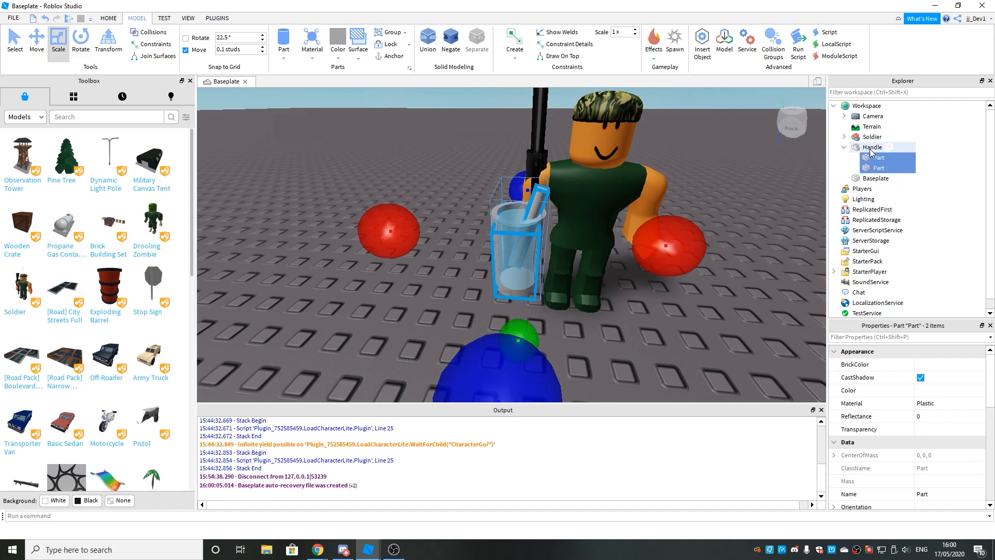
pyautogui.click(870, 149)
pyautogui.click(723, 177)
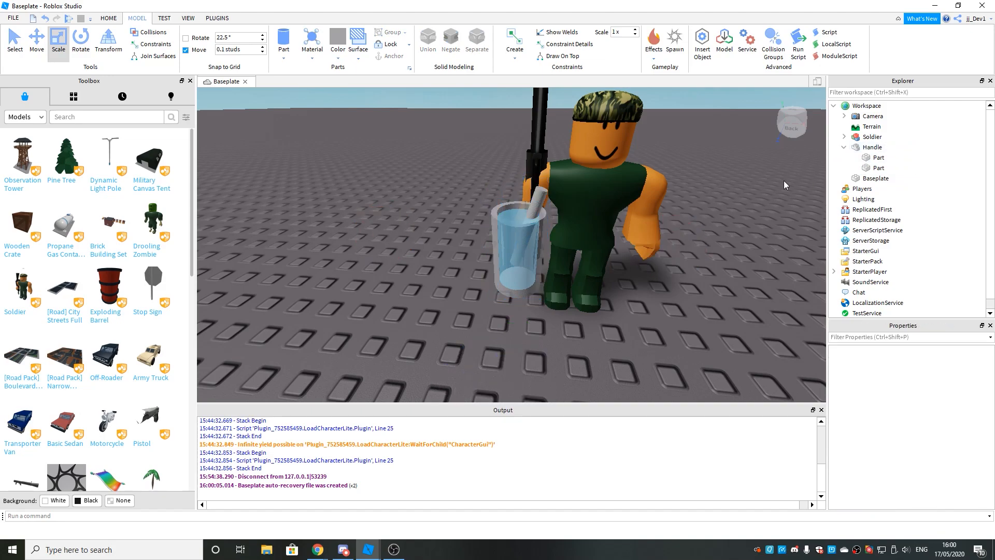
# Step: Delete the Soldier model standing next to the drink
pyautogui.moveTo(487, 264); pyautogui.dragTo(465, 365)
pyautogui.moveTo(468, 363); pyautogui.dragTo(462, 365, button='right')
pyautogui.moveTo(465, 365); pyautogui.dragTo(489, 304)
pyautogui.moveTo(614, 296); pyautogui.dragTo(627, 295, button='right')
pyautogui.click(681, 227)
pyautogui.press('Delete')
# Step: Examine the glass, liquid and straw from several angles and distances
pyautogui.moveTo(533, 250); pyautogui.dragTo(565, 253, button='right')
pyautogui.press('w')
pyautogui.click(473, 259)
pyautogui.moveTo(510, 290); pyautogui.dragTo(510, 290, button='right')
pyautogui.moveTo(627, 287); pyautogui.dragTo(627, 287, button='right')
pyautogui.press('s')
pyautogui.moveTo(655, 295); pyautogui.dragTo(636, 291)
pyautogui.press('w')
pyautogui.moveTo(623, 276); pyautogui.dragTo(623, 277, button='right')
pyautogui.moveTo(698, 268)
pyautogui.mouseDown()
pyautogui.moveTo(715, 262)
pyautogui.moveTo(705, 254)
pyautogui.mouseUp()
pyautogui.moveTo(604, 212); pyautogui.dragTo(571, 188, button='right')
pyautogui.press('s')
pyautogui.click(573, 186)
pyautogui.press('w')
pyautogui.press('s')
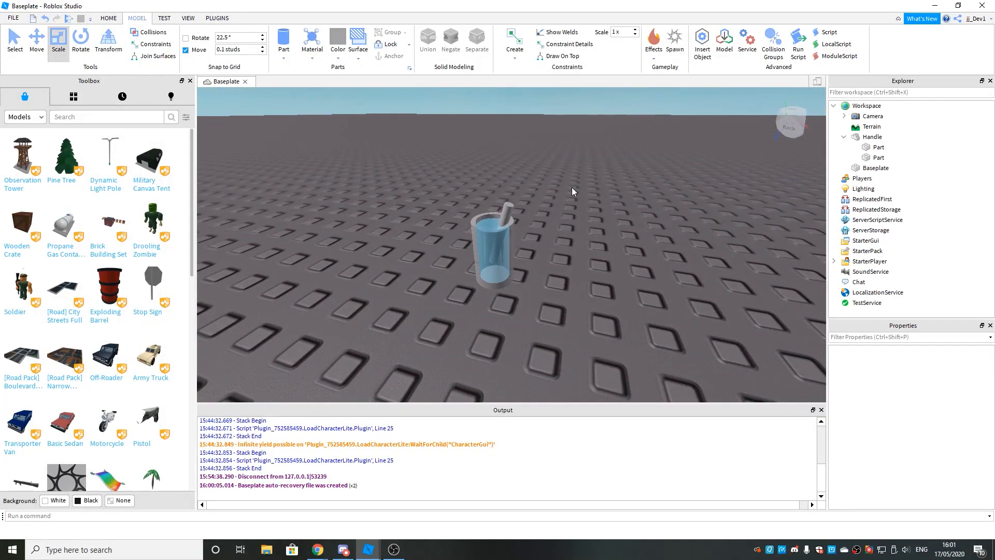
# Step: Weld Handle and its two child parts together with Create Weld Profile
pyautogui.click(864, 137)
pyautogui.keyDown('shift'); pyautogui.click(866, 162); pyautogui.keyUp('shift')
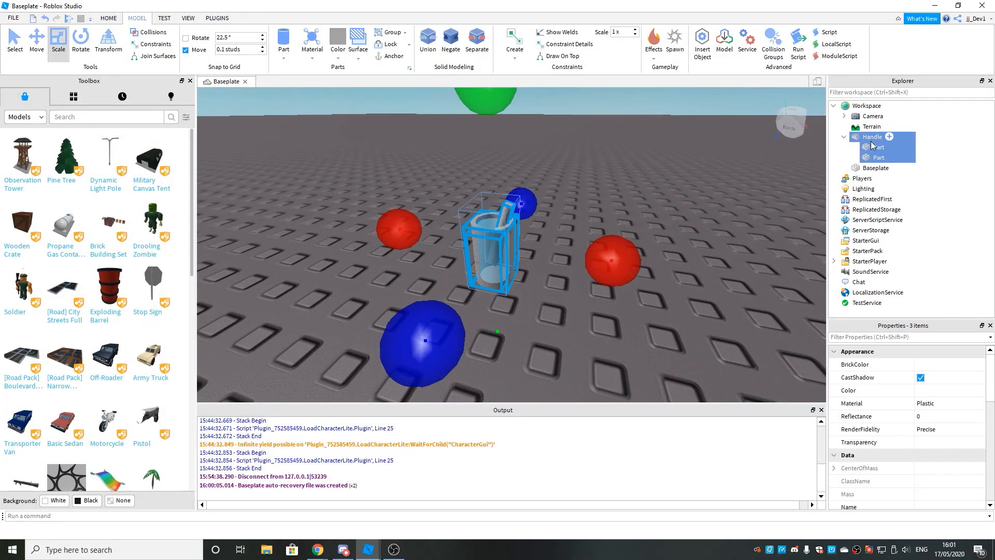
pyautogui.click(865, 137)
pyautogui.click(862, 148)
pyautogui.click(861, 138)
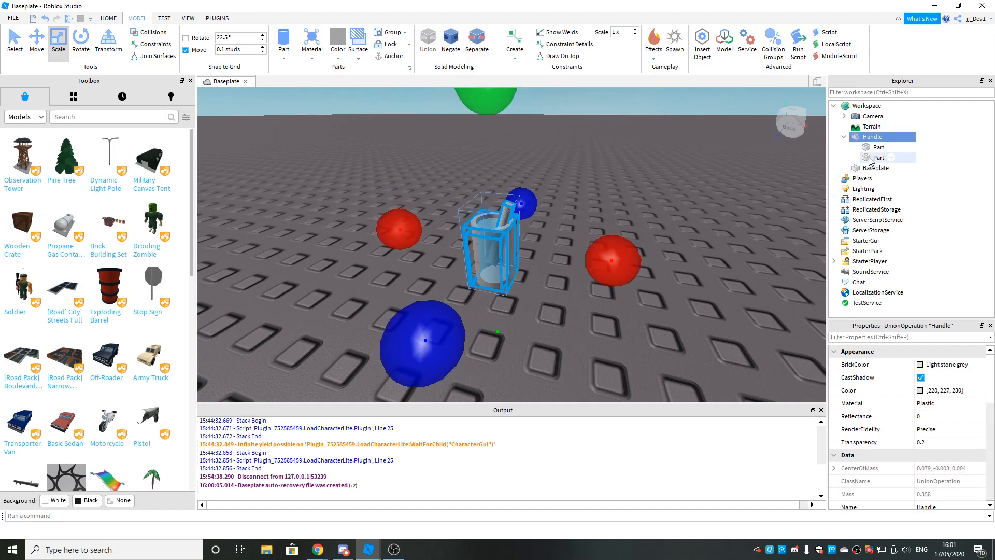
pyautogui.keyDown('shift'); pyautogui.click(869, 158); pyautogui.keyUp('shift')
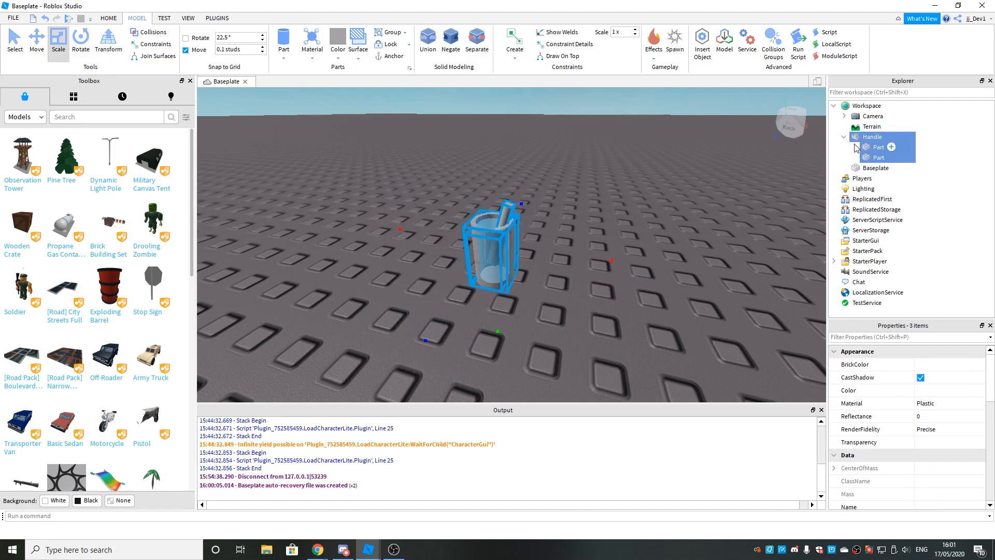
pyautogui.click(214, 19)
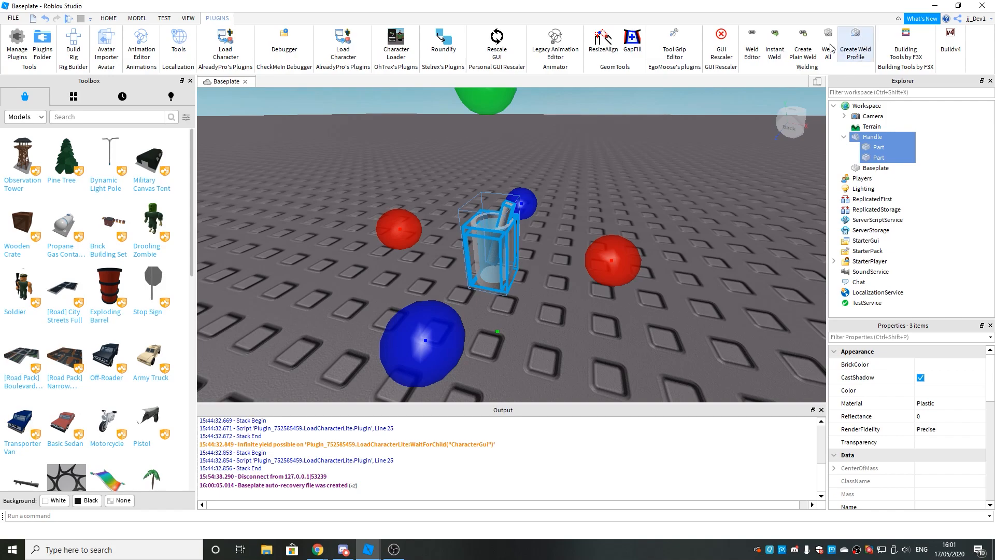
pyautogui.click(862, 47)
pyautogui.moveTo(588, 188); pyautogui.dragTo(588, 188, button='right')
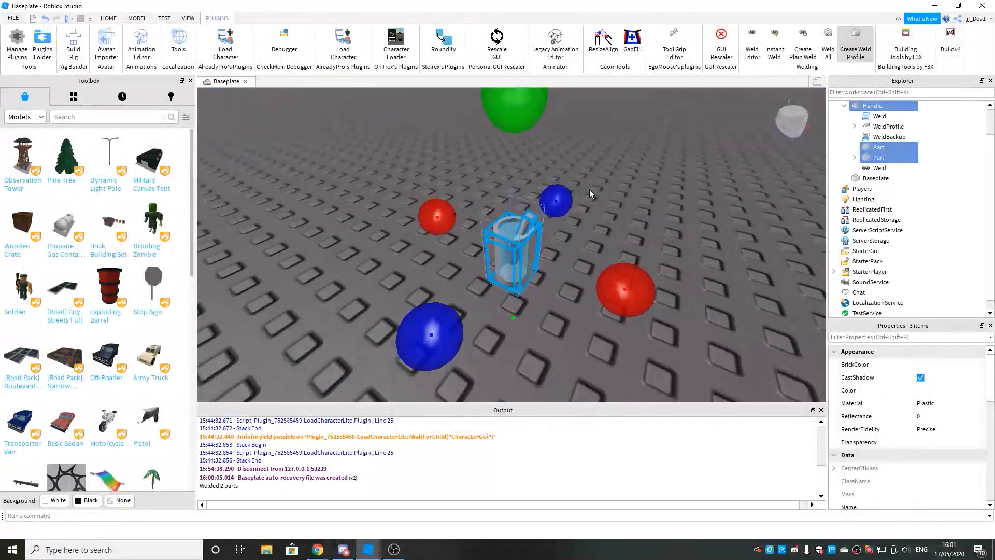
pyautogui.click(769, 127)
# Step: Add a Tool object to Workspace and move Handle with its children into it
pyautogui.scroll(3, 848, 162)
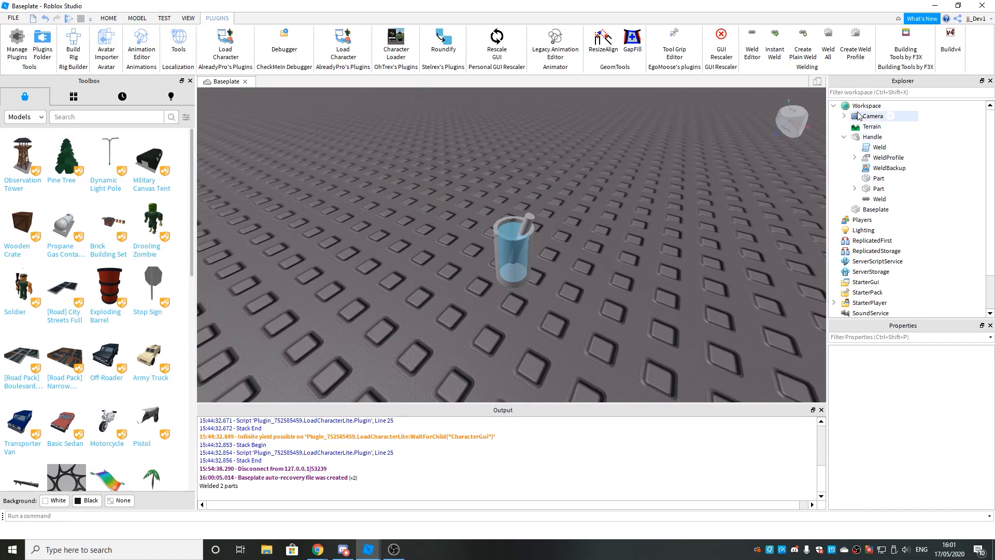
pyautogui.click(889, 106)
pyautogui.write('tool')
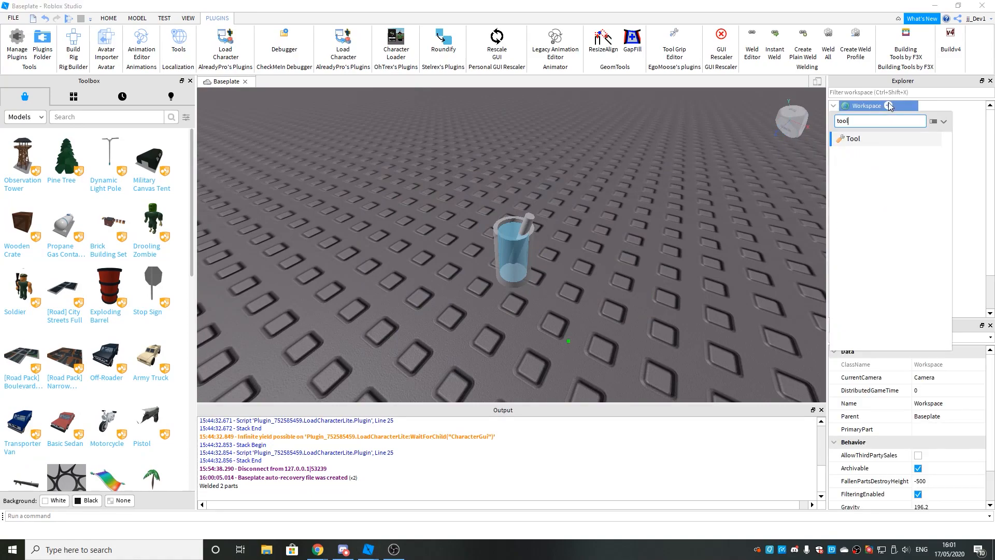
pyautogui.press('Return')
pyautogui.click(863, 137)
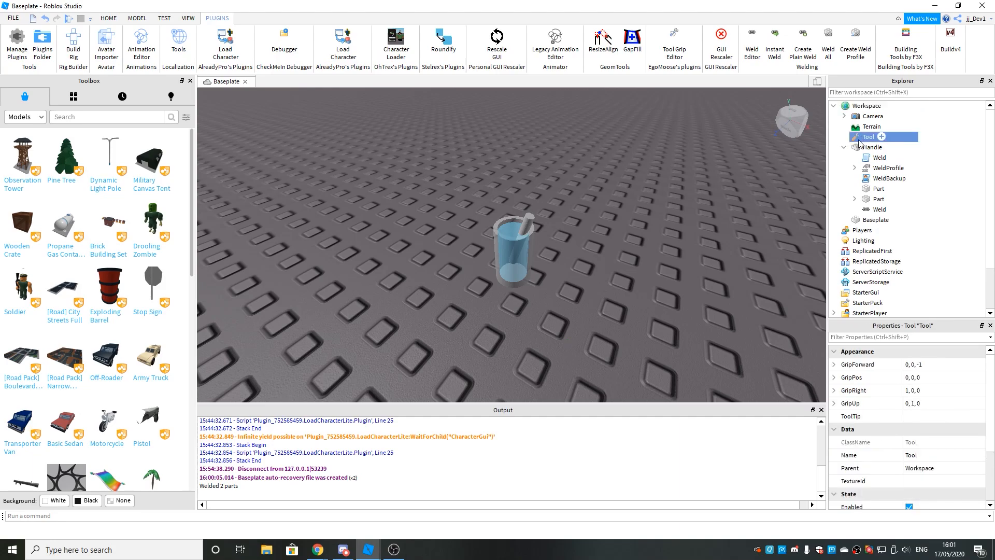
pyautogui.moveTo(860, 150); pyautogui.dragTo(861, 137)
# Step: Delete the TouchInterest object inside the Tool's Handle
pyautogui.click(855, 148)
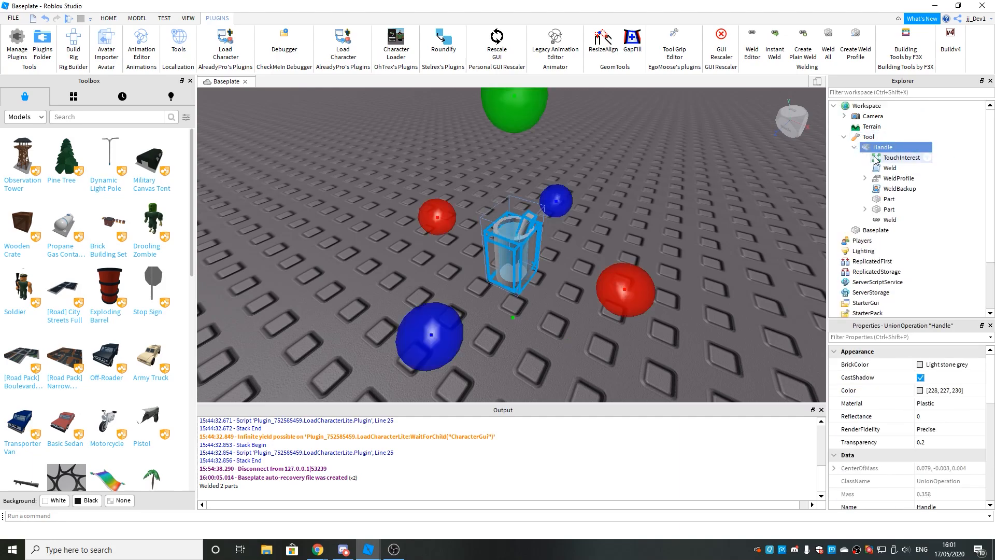
pyautogui.click(901, 158)
pyautogui.press('Delete')
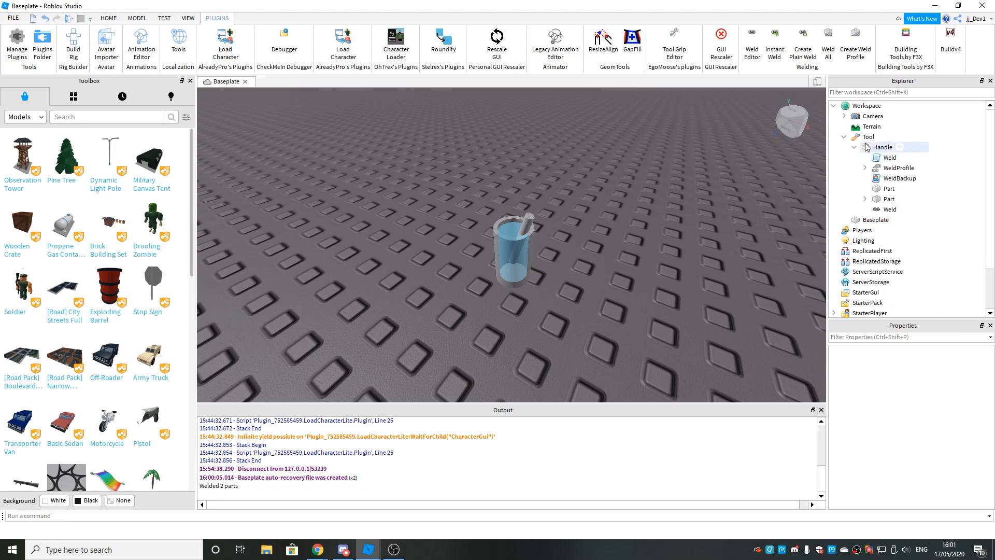
pyautogui.moveTo(681, 222); pyautogui.dragTo(721, 207, button='right')
# Step: Rename the Tool object in Workspace as Cup
pyautogui.click(886, 137)
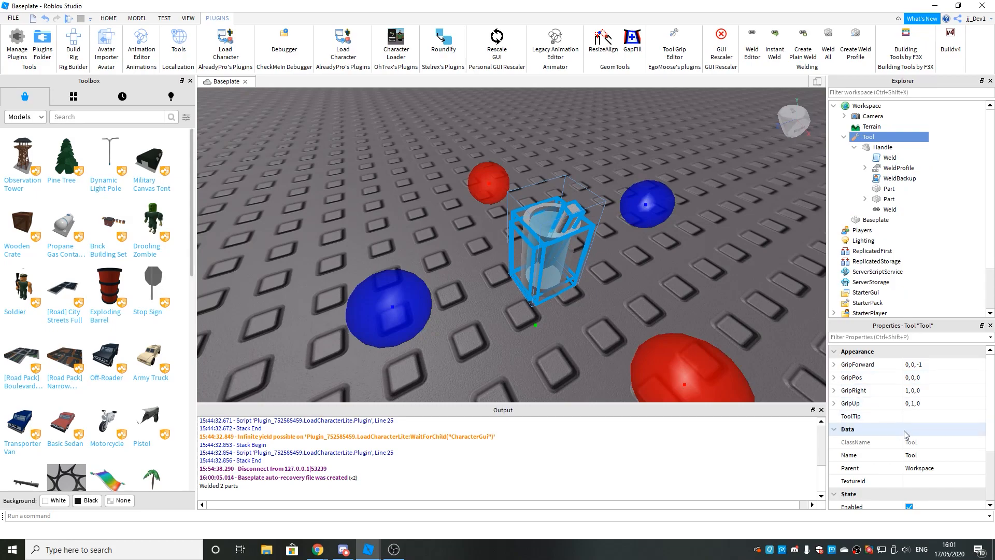
pyautogui.scroll(-2, 911, 429)
pyautogui.scroll(1, 918, 423)
pyautogui.click(923, 418)
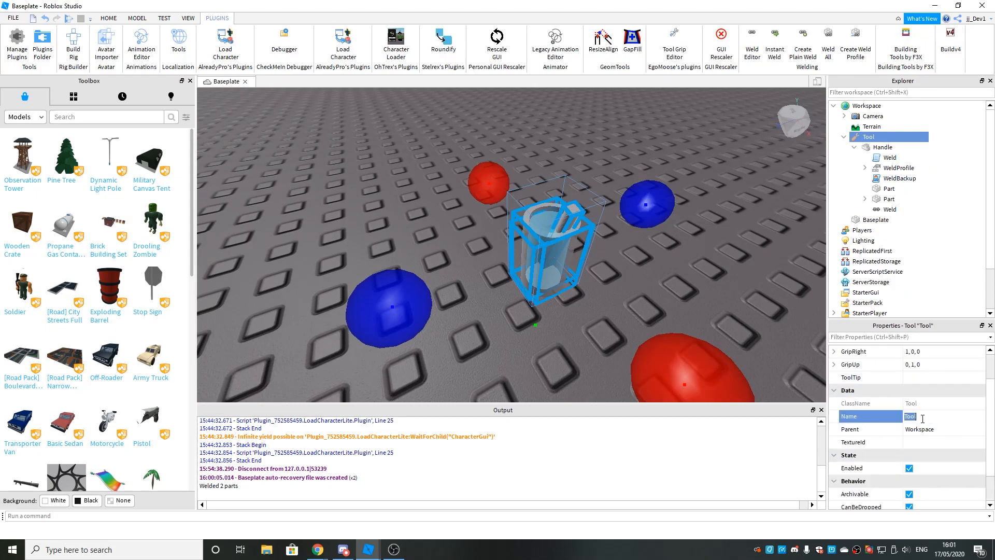
pyautogui.press('Return')
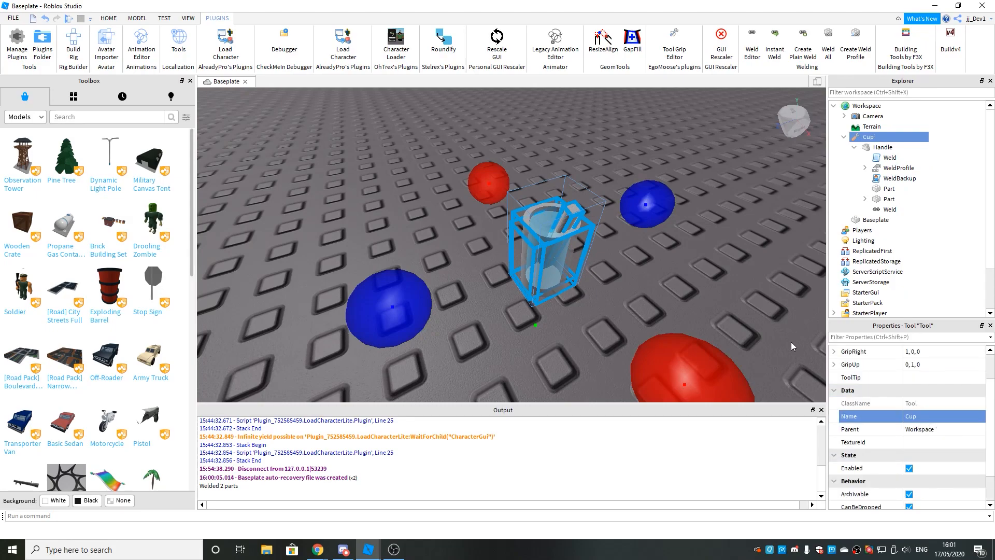
# Step: Open the Cup tool in the Tool Grip Editor to show it in a dummy's hand
pyautogui.click(643, 261)
pyautogui.moveTo(602, 252); pyautogui.dragTo(602, 255, button='right')
pyautogui.click(867, 137)
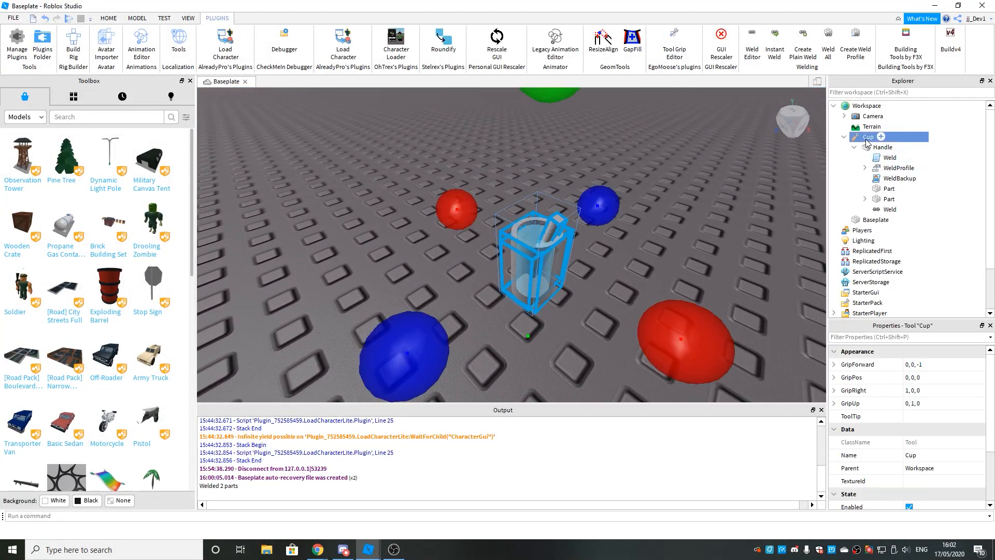
pyautogui.click(684, 61)
pyautogui.click(674, 46)
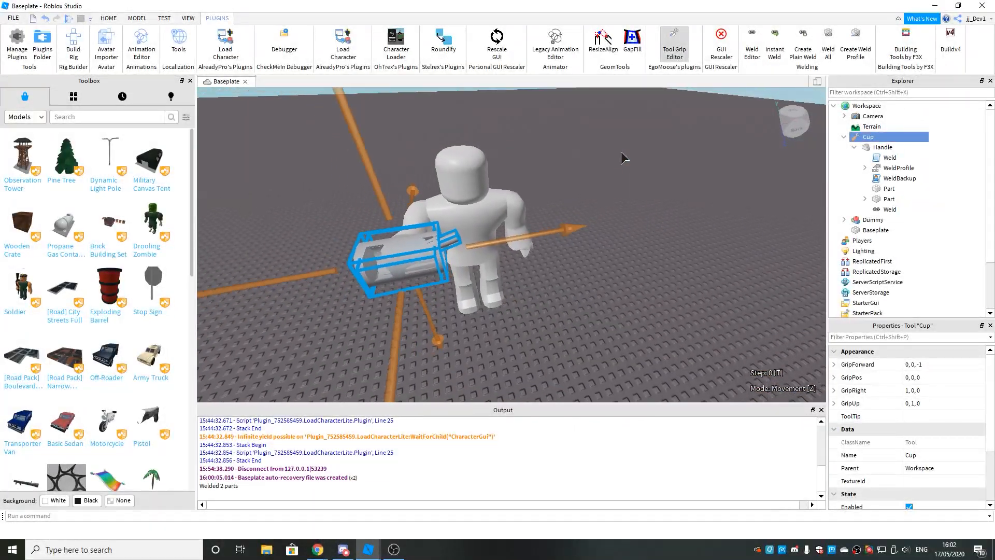
pyautogui.moveTo(620, 152); pyautogui.dragTo(620, 151, button='right')
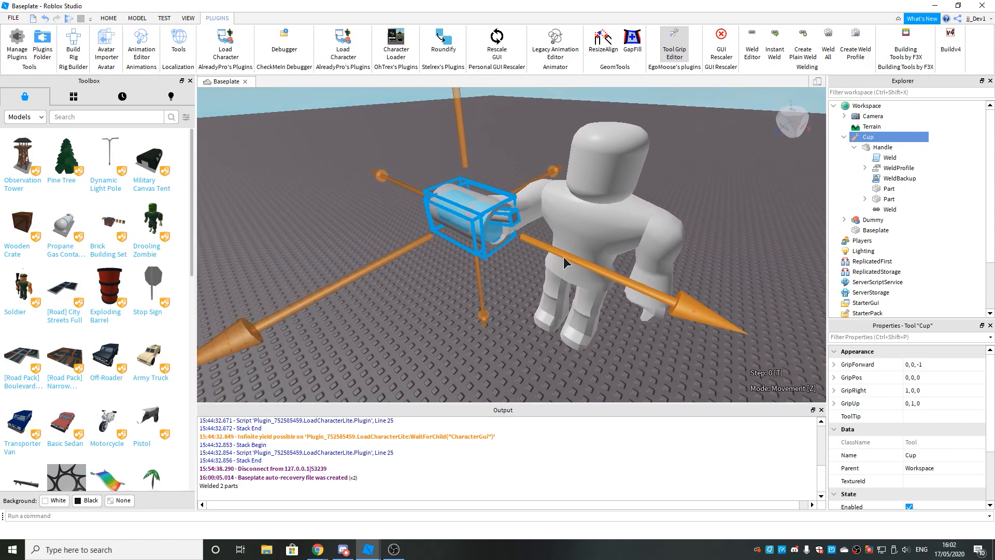
# Step: Try to rotate the cup upright in the dummy's hand with the rotation step at 0
pyautogui.press('z')
pyautogui.moveTo(566, 252); pyautogui.dragTo(757, 419, button='right')
pyautogui.scroll(-4, 564, 254)
pyautogui.scroll(2, 564, 254)
pyautogui.moveTo(785, 381); pyautogui.dragTo(610, 250, button='right')
pyautogui.scroll(2, 610, 250)
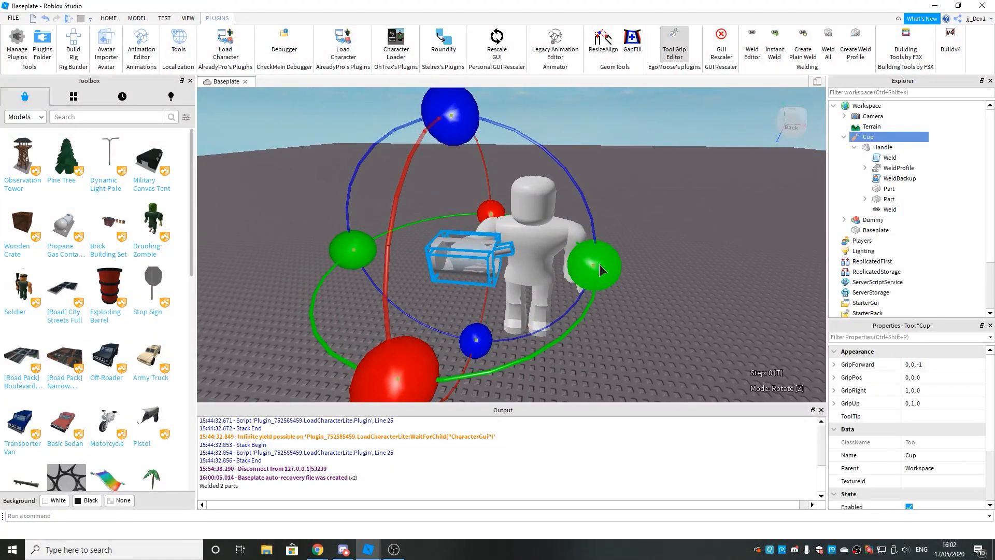
pyautogui.moveTo(444, 125); pyautogui.dragTo(354, 252)
pyautogui.moveTo(353, 253); pyautogui.dragTo(343, 253, button='right')
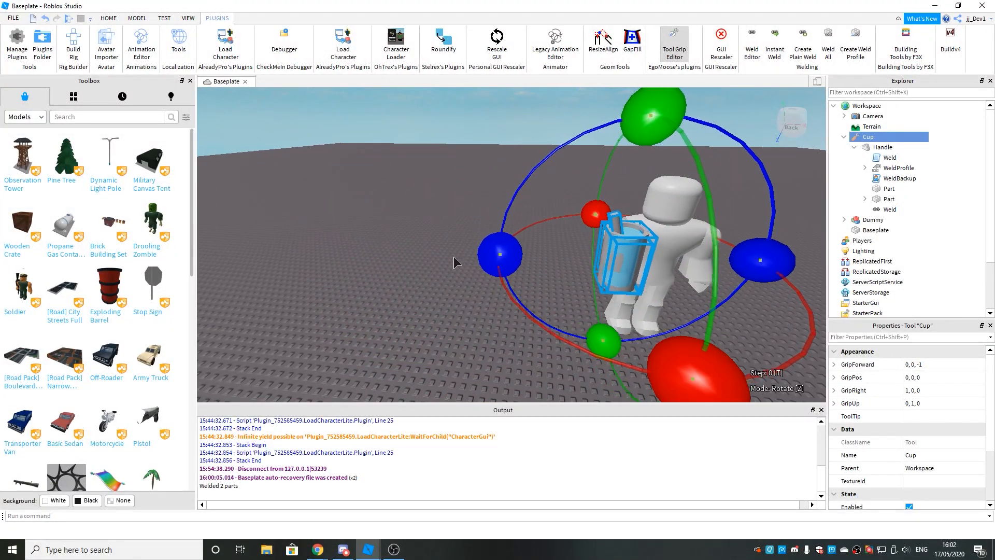
pyautogui.moveTo(483, 254); pyautogui.dragTo(471, 259)
pyautogui.moveTo(471, 259); pyautogui.dragTo(482, 269, button='right')
pyautogui.scroll(3, 605, 254)
pyautogui.press('z')
pyautogui.moveTo(604, 253); pyautogui.dragTo(587, 234, button='right')
# Step: Undo the cup's grip rotation and the renaming of the tool
pyautogui.hotkey('ctrl', 'z')
pyautogui.hotkey('ctrl', 'z')
pyautogui.click(566, 216)
pyautogui.click(547, 244)
# Step: Rotate the cup's grip in 45-degree steps until the cup stands upright beside the dummy
pyautogui.press('z')
pyautogui.moveTo(643, 275); pyautogui.dragTo(638, 263, button='right')
pyautogui.scroll(-3, 638, 263)
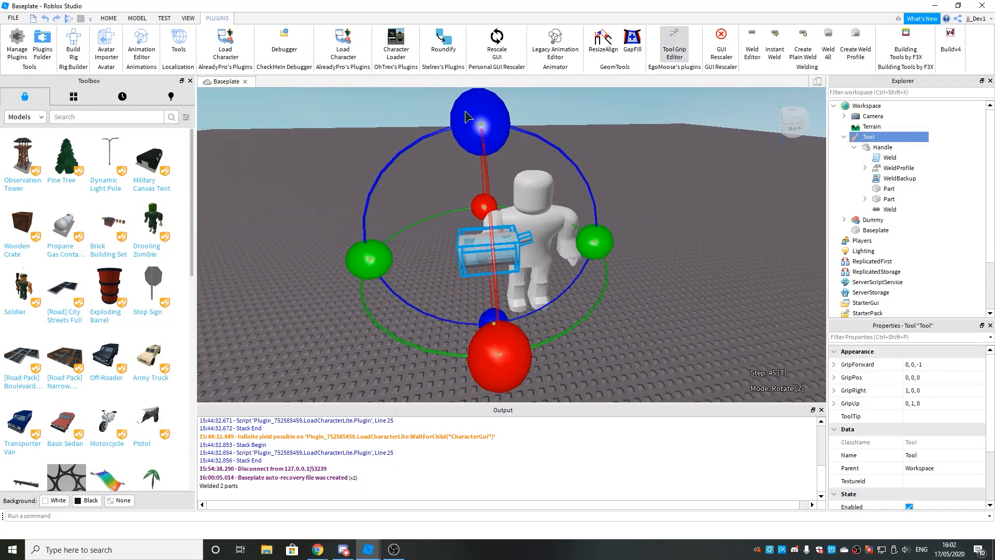
pyautogui.moveTo(467, 112); pyautogui.dragTo(390, 245)
pyautogui.scroll(3, 397, 247)
# Step: Shift the cup into the dummy's hand at grip position about 0, 0.17, 0.49 and tilt it slightly with the step at 0
pyautogui.press('z')
pyautogui.moveTo(571, 220); pyautogui.dragTo(597, 212, button='right')
pyautogui.press('t')
pyautogui.press('z')
pyautogui.scroll(-3, 596, 211)
pyautogui.moveTo(651, 249); pyautogui.dragTo(622, 187, button='right')
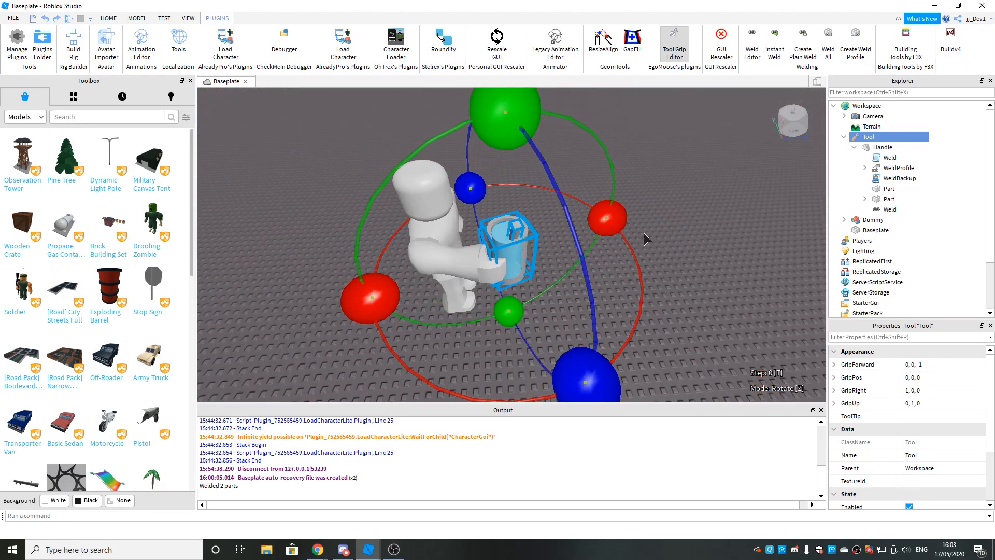
# Step: Check the cup's fit in the dummy's hand from other angles and close the Tool Grip Editor
pyautogui.press('d')
pyautogui.press('w')
pyautogui.press('s')
pyautogui.press('d')
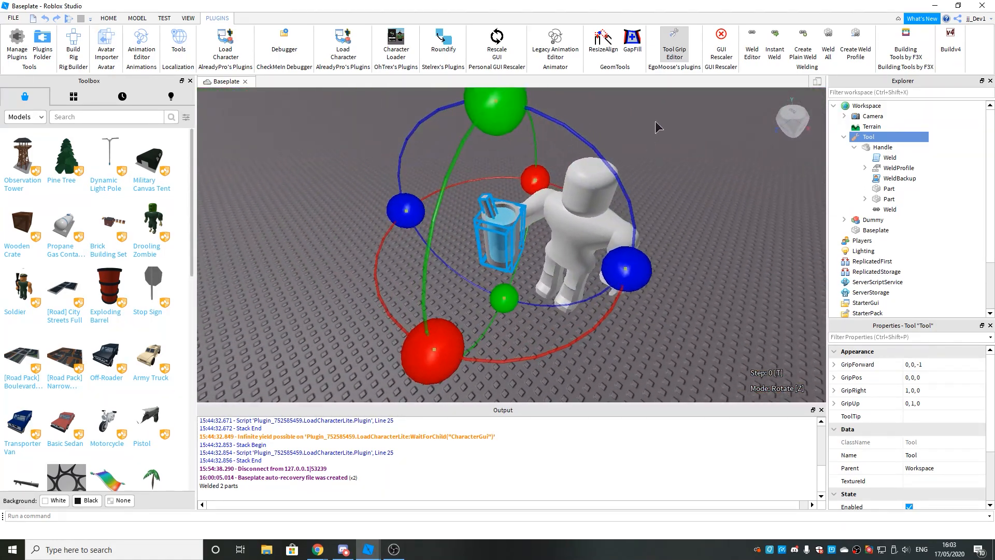
pyautogui.click(674, 49)
pyautogui.click(669, 206)
# Step: Move the Tool with its contents from Workspace into StarterPack
pyautogui.moveTo(612, 189); pyautogui.dragTo(612, 189, button='right')
pyautogui.press('w')
pyautogui.press('s')
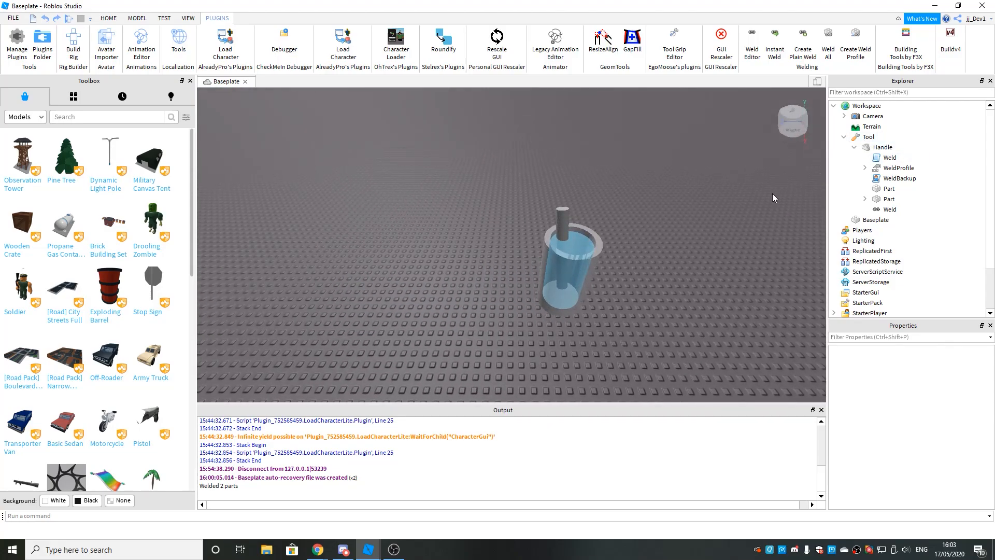
pyautogui.moveTo(864, 138); pyautogui.dragTo(914, 212)
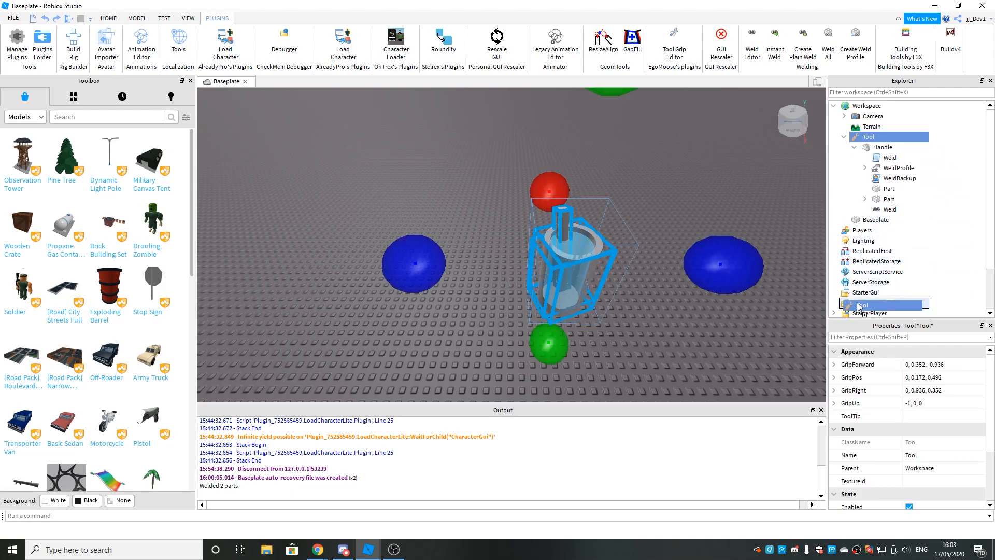
pyautogui.moveTo(851, 304); pyautogui.dragTo(854, 303)
pyautogui.click(676, 347)
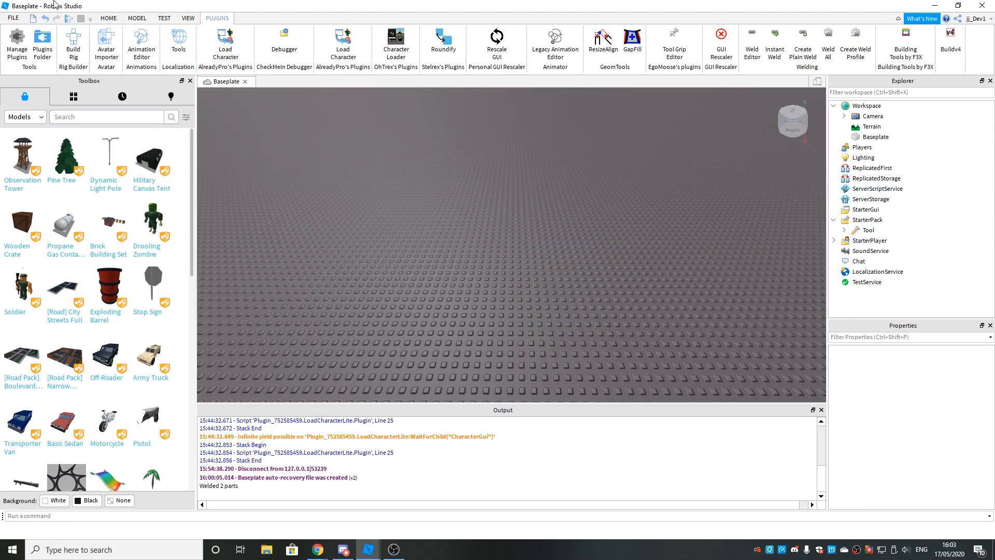
# Step: Start a play test, equip the Tool and view the cup in the character's hand
pyautogui.click(71, 20)
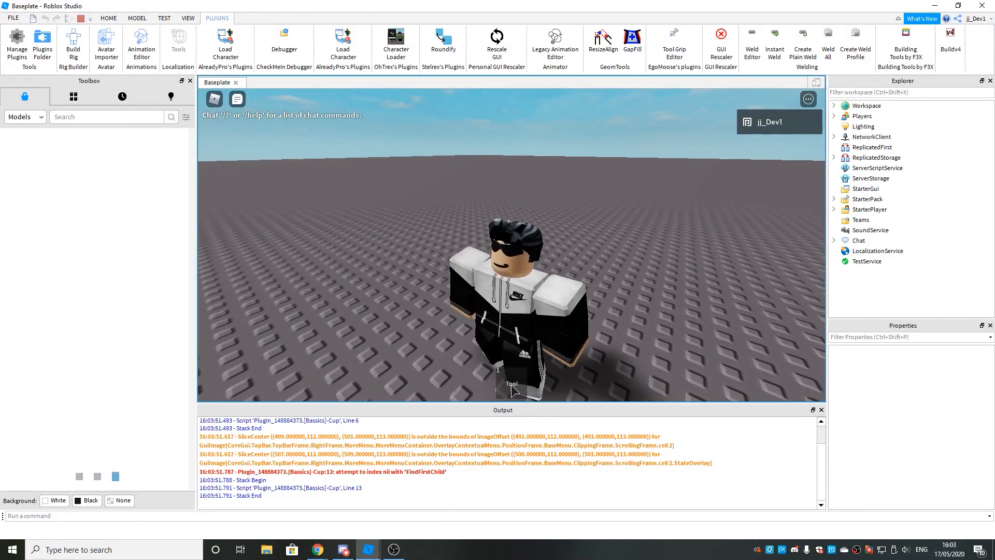
pyautogui.press('1')
pyautogui.moveTo(551, 275); pyautogui.dragTo(551, 274, button='right')
pyautogui.scroll(-2, 551, 274)
pyautogui.press('a')
pyautogui.moveTo(464, 288); pyautogui.dragTo(485, 296, button='right')
pyautogui.press('d')
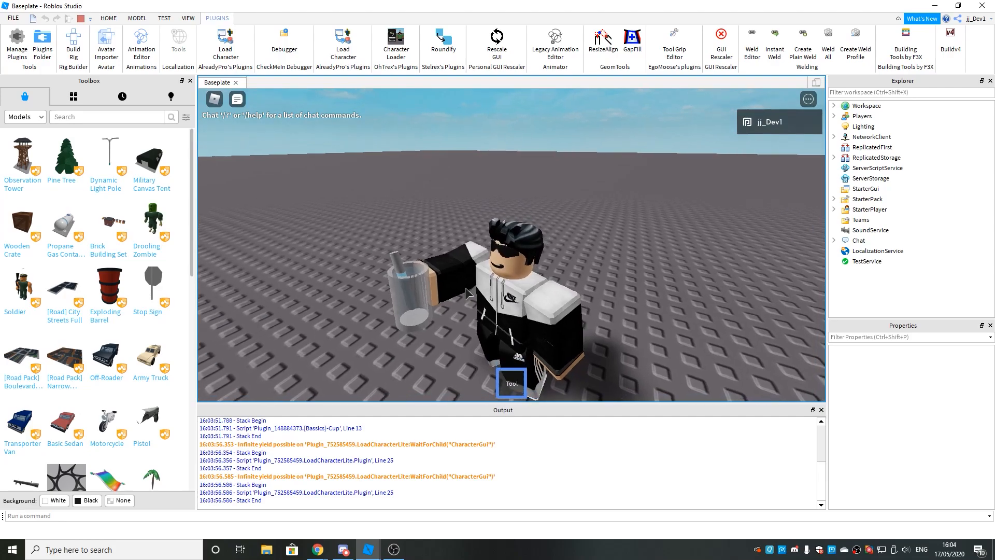
# Step: Walk the character around with the cup to check how it is held, unequip it and stop the play test
pyautogui.press('a')
pyautogui.scroll(2, 465, 288)
pyautogui.scroll(-2, 485, 296)
pyautogui.press('w')
pyautogui.press('d')
pyautogui.moveTo(583, 237); pyautogui.dragTo(583, 236, button='right')
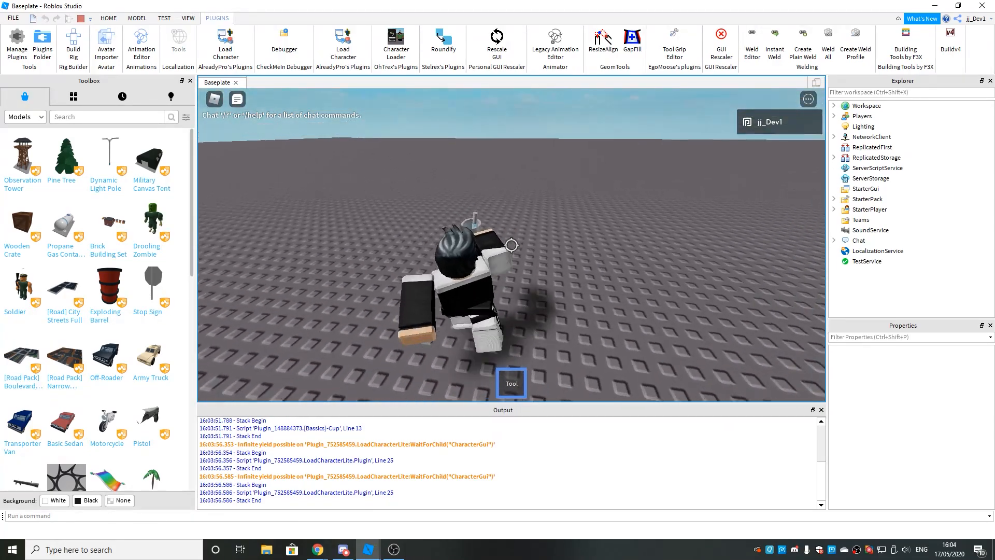
pyautogui.scroll(-1, 583, 237)
pyautogui.press('a')
pyautogui.press('s')
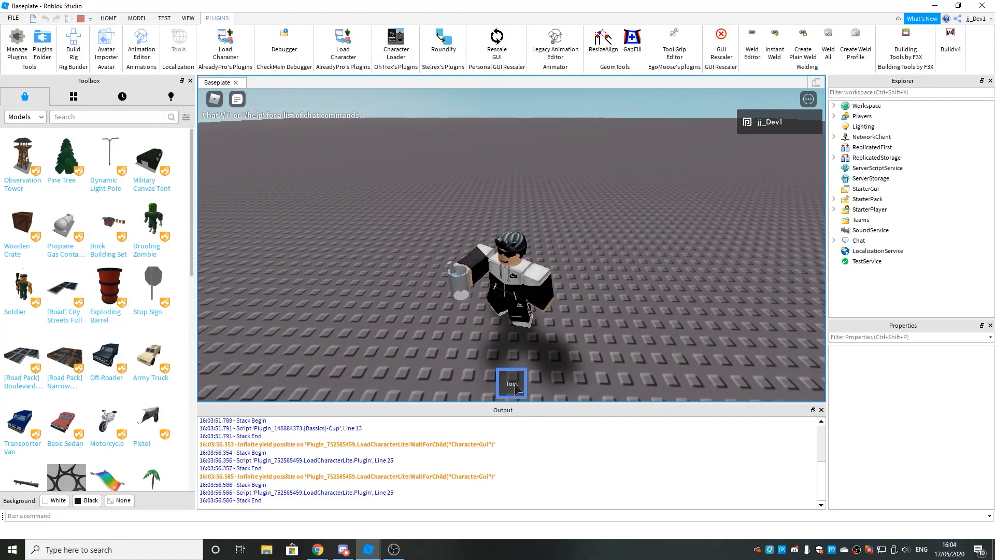
pyautogui.click(516, 388)
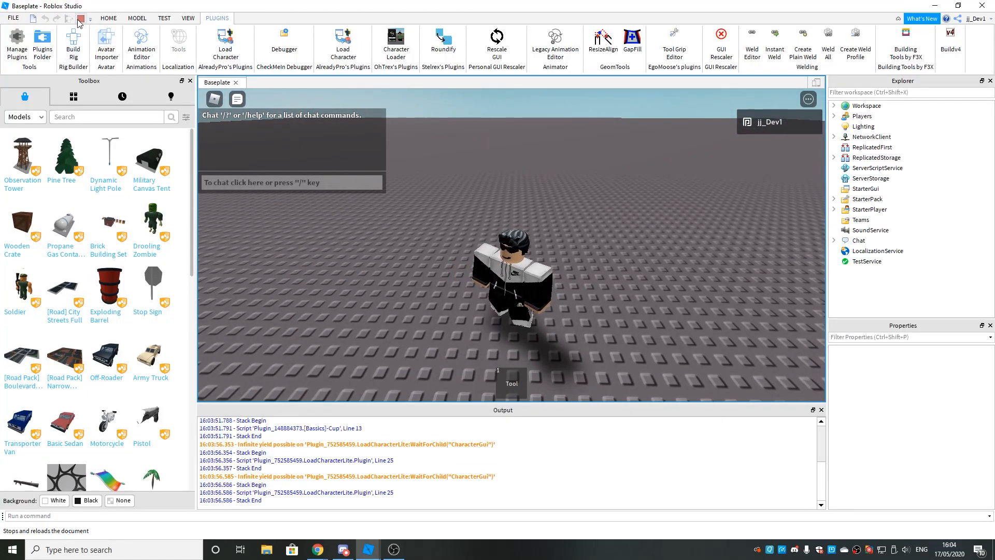
# Step: Rename the Tool in StarterPack as Cup and turn off CanCollide for Handle and its two child parts
pyautogui.click(854, 231)
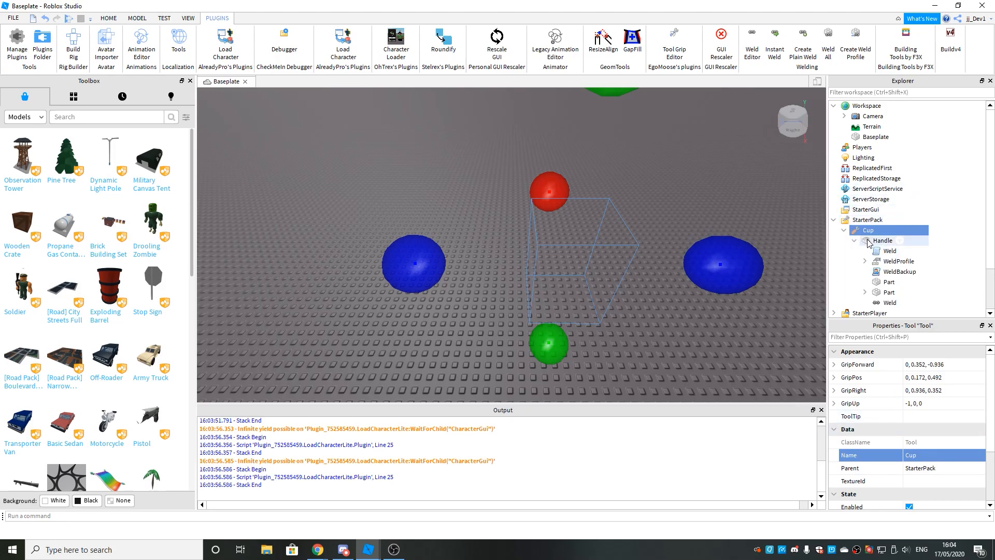
pyautogui.click(870, 240)
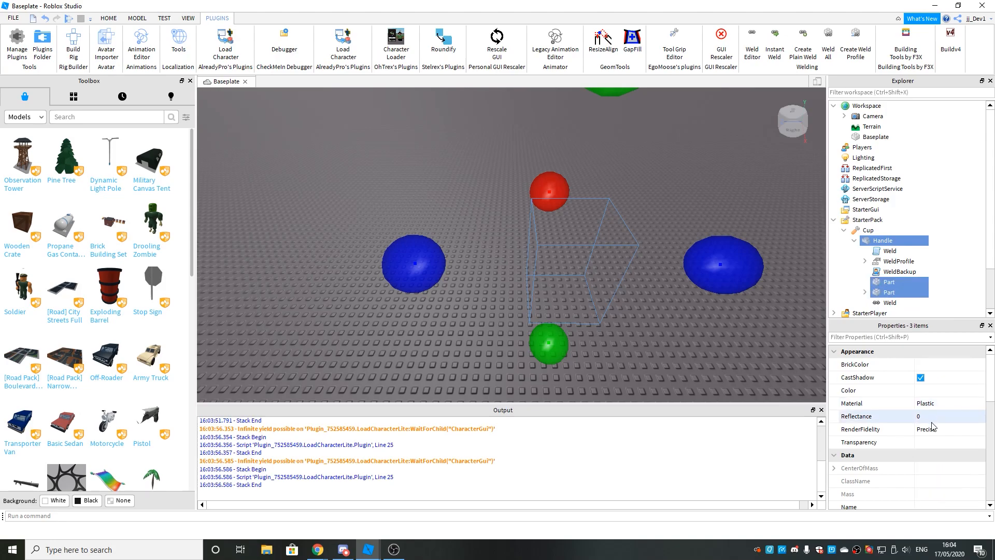
pyautogui.scroll(-1, 932, 422)
pyautogui.moveTo(990, 393); pyautogui.dragTo(988, 456)
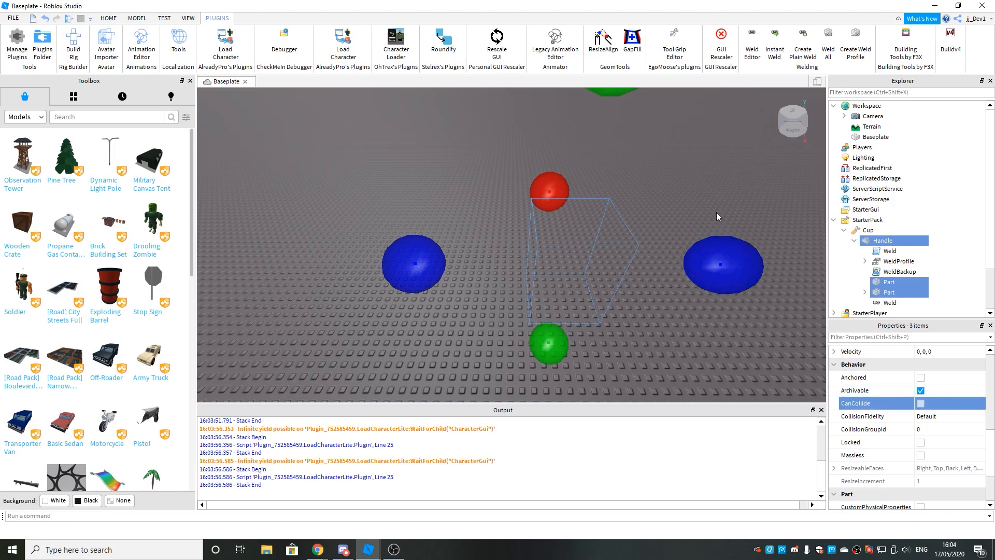
pyautogui.click(683, 187)
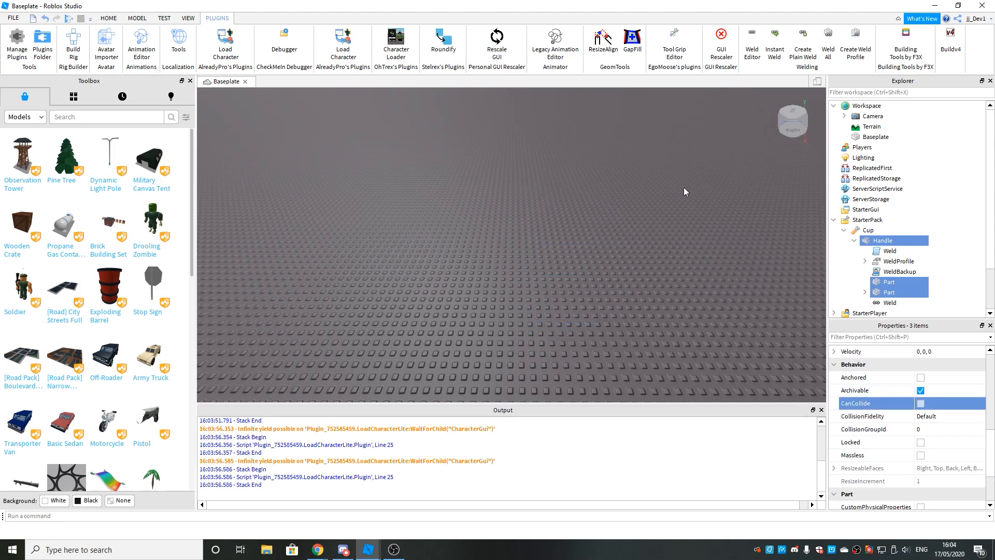
# Step: Insert a block part on the baseplate and scale it up into a tall, wide test wall
pyautogui.click(137, 18)
pyautogui.scroll(3, 419, 183)
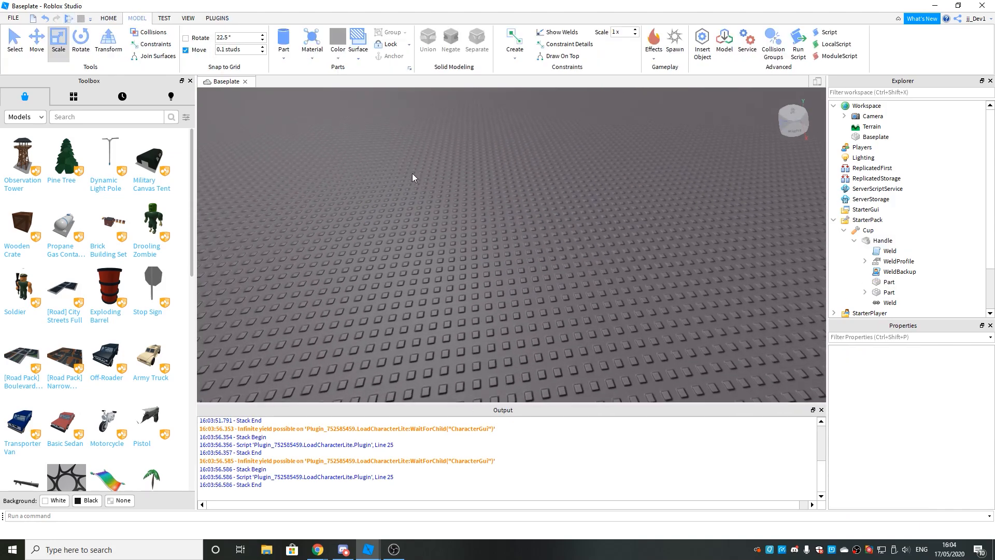
pyautogui.click(299, 69)
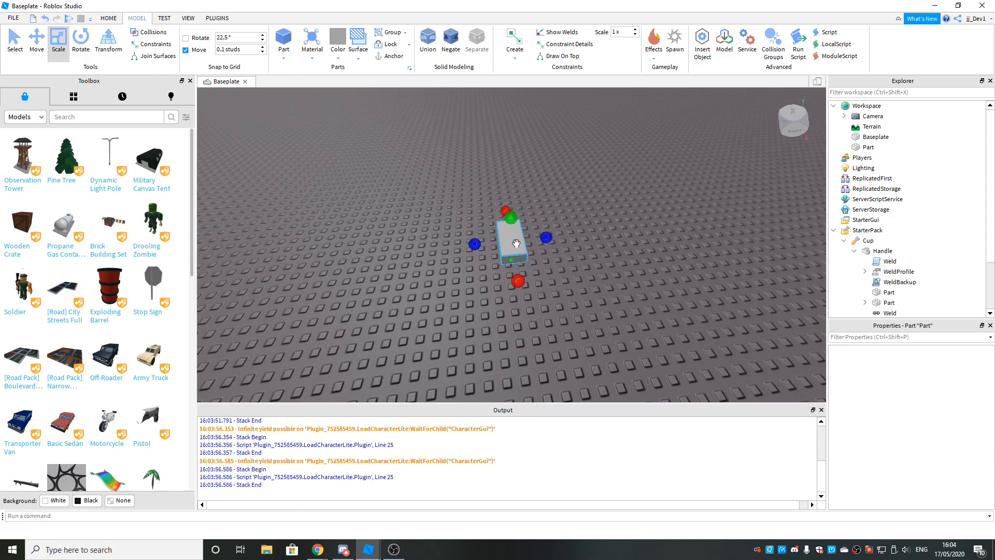
pyautogui.moveTo(513, 217); pyautogui.dragTo(532, 223, button='right')
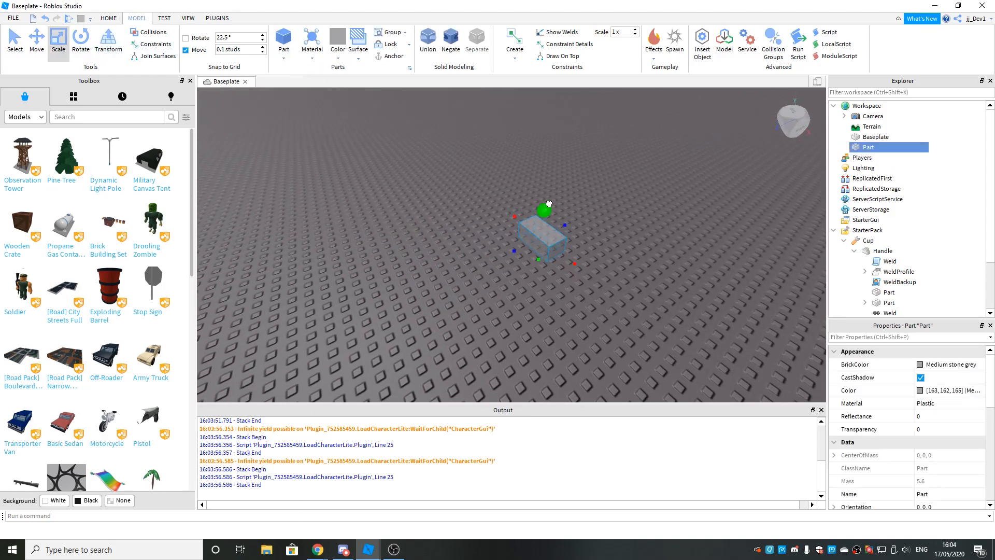
pyautogui.moveTo(547, 212); pyautogui.dragTo(582, 127)
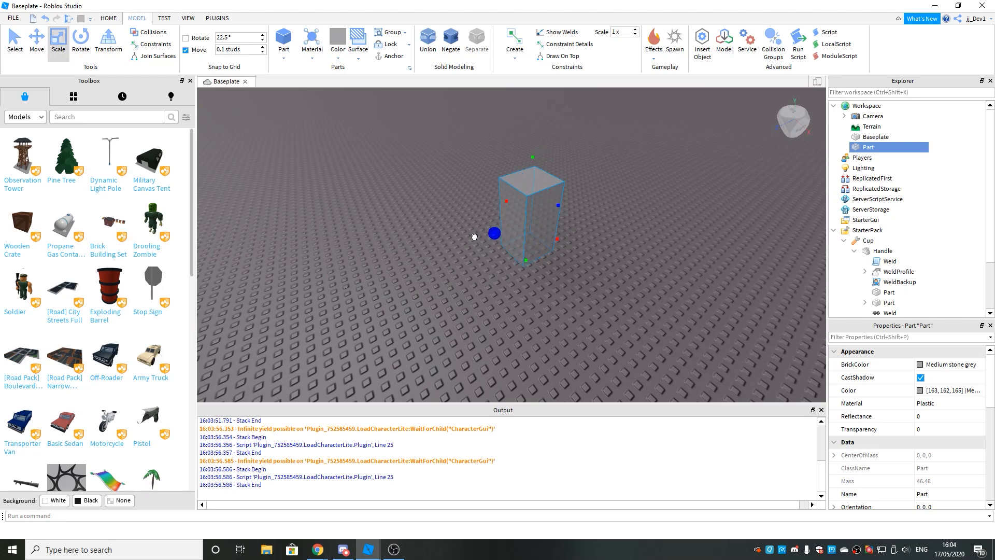
pyautogui.moveTo(493, 232); pyautogui.dragTo(448, 252)
pyautogui.click(573, 294)
pyautogui.moveTo(573, 293); pyautogui.dragTo(574, 288, button='right')
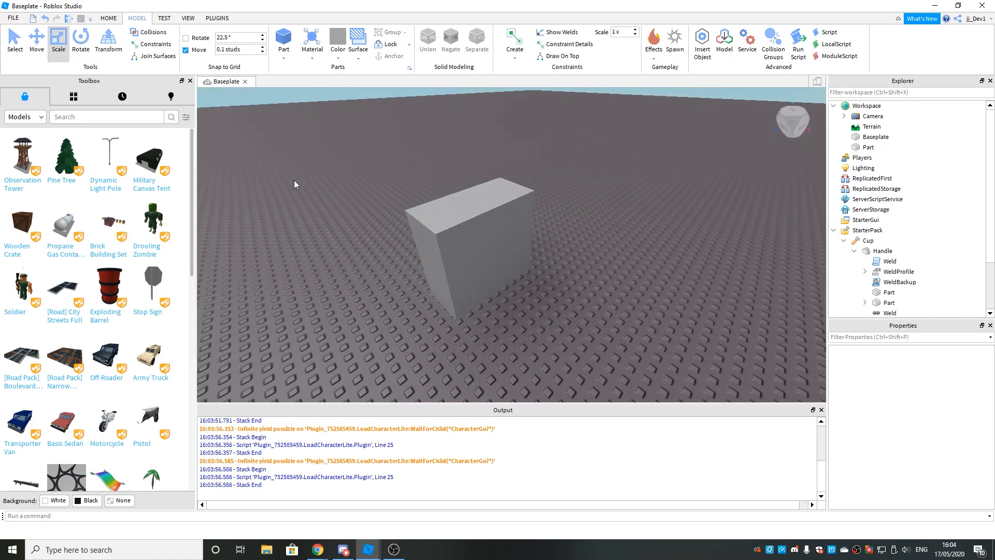
# Step: Start a play test, equip the Cup and walk the character against the wall to test collisions
pyautogui.click(68, 19)
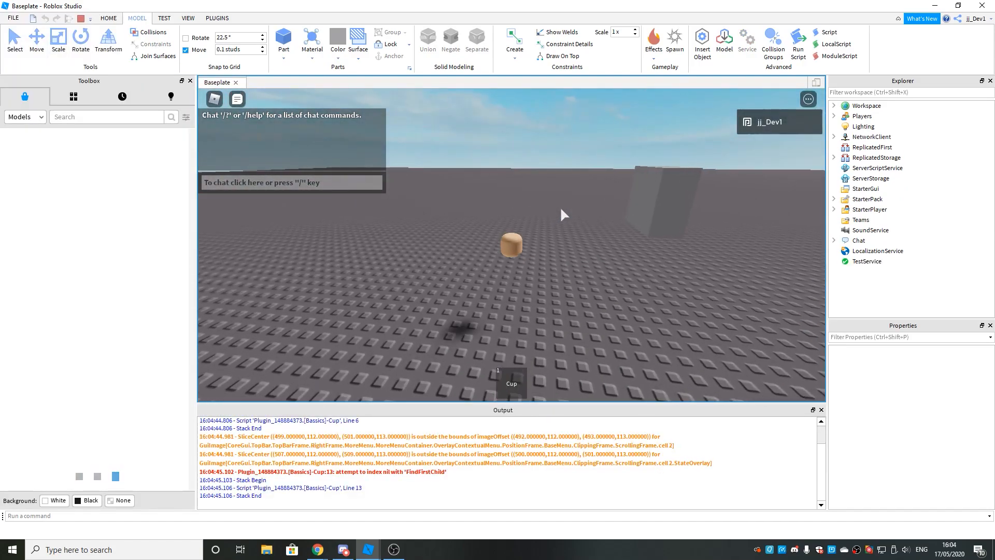
pyautogui.press('1')
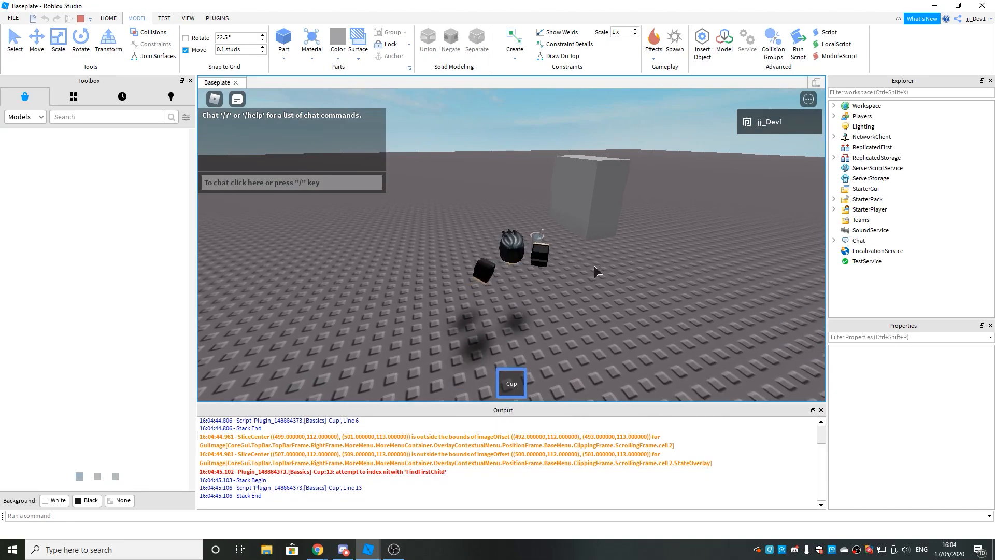
pyautogui.press('w')
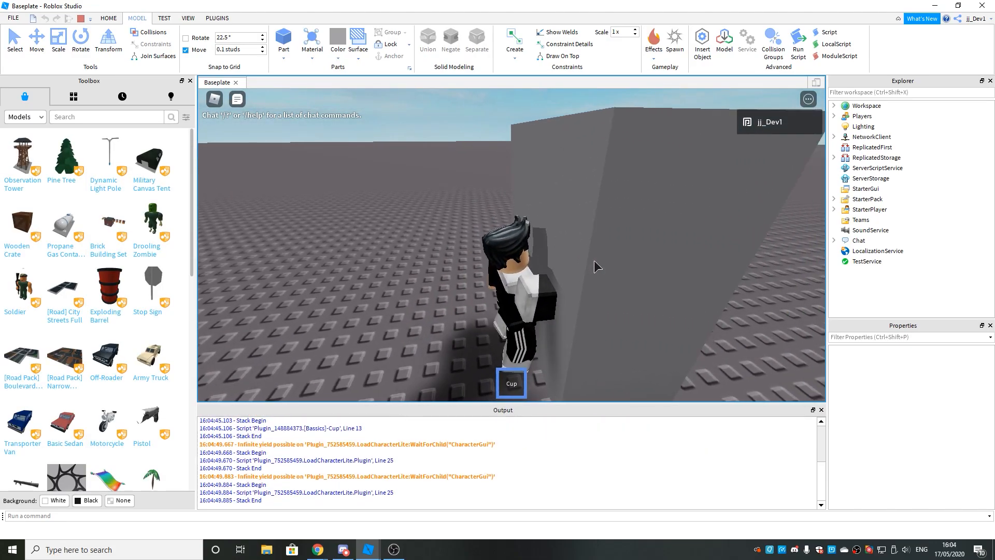
pyautogui.moveTo(593, 260); pyautogui.dragTo(594, 261, button='right')
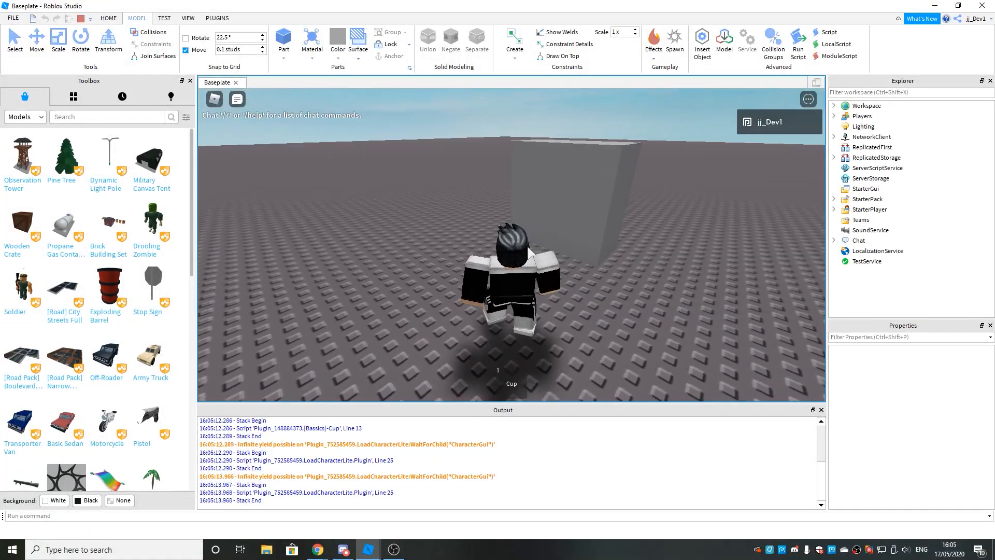
# Step: Equip the Cup again and view it from the front of the character
pyautogui.moveTo(528, 249); pyautogui.dragTo(528, 252, button='right')
pyautogui.press('1')
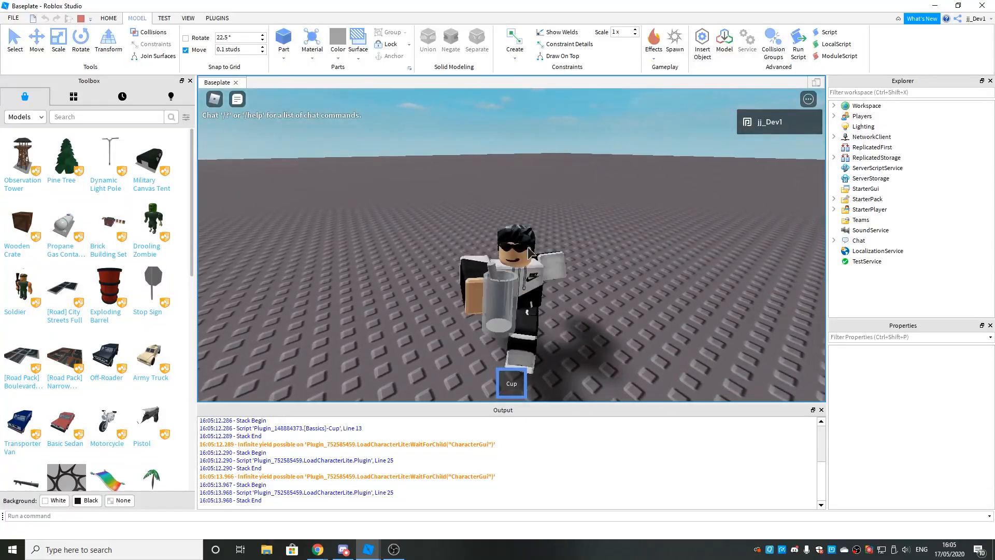
pyautogui.moveTo(529, 252); pyautogui.dragTo(529, 252, button='right')
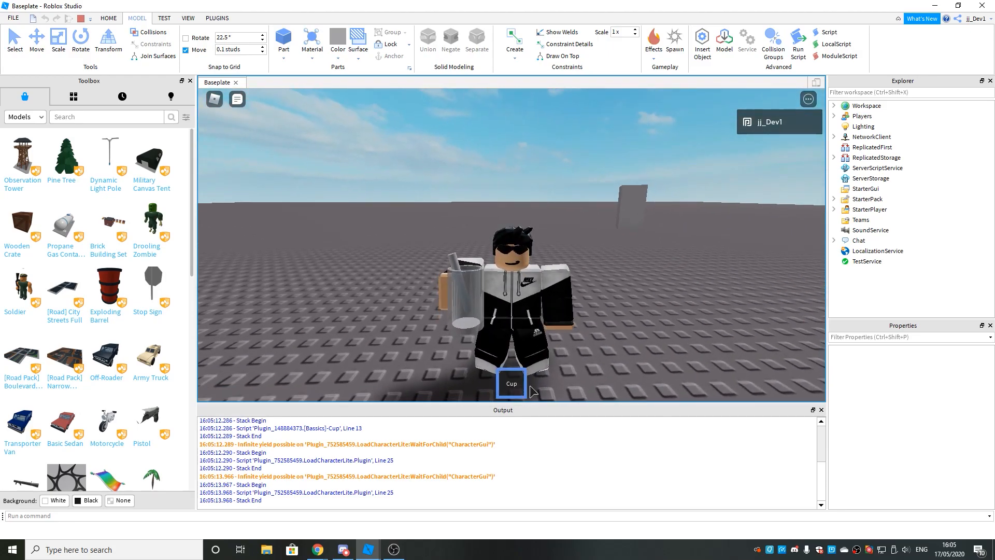